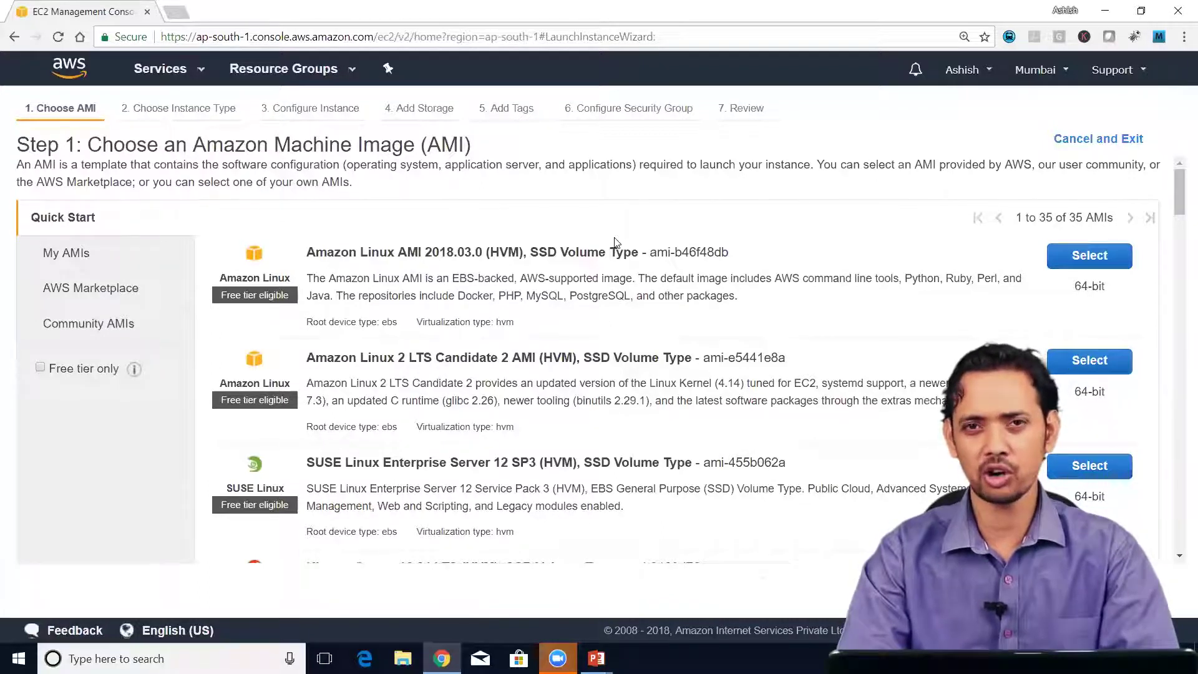
Browse the available machine images in Quick Start, My AMIs, AWS Marketplace and Community AMIs.
left_click_drag(1179, 192, 1175, 221)
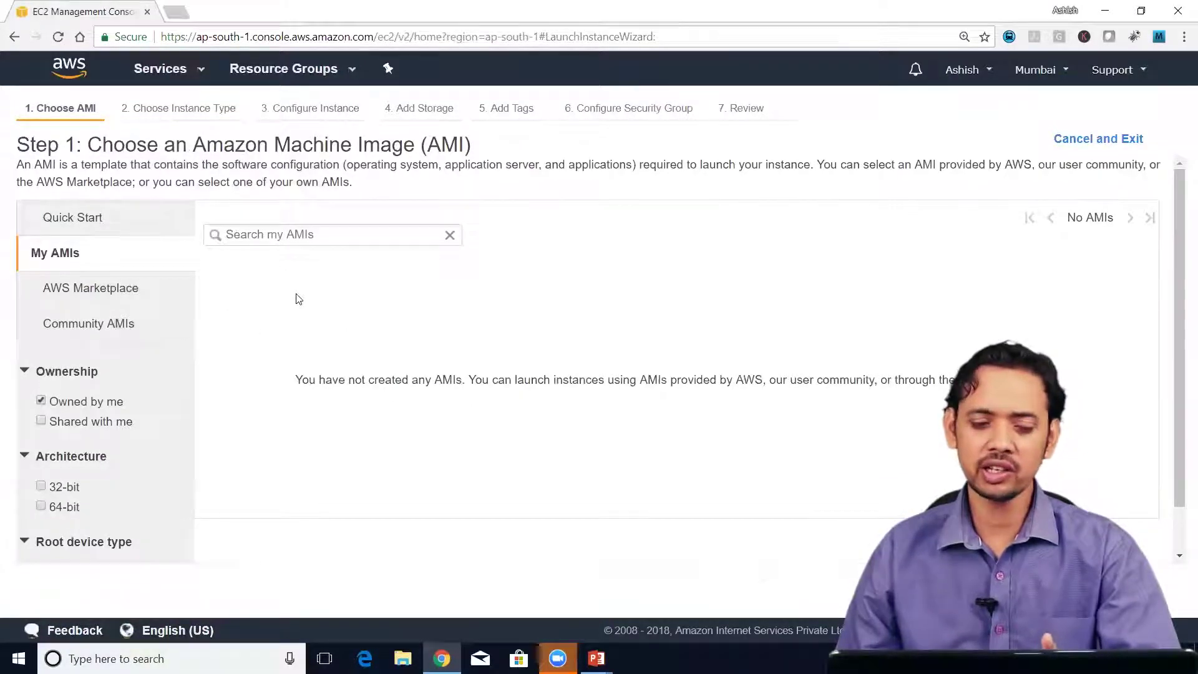
left_click(114, 288)
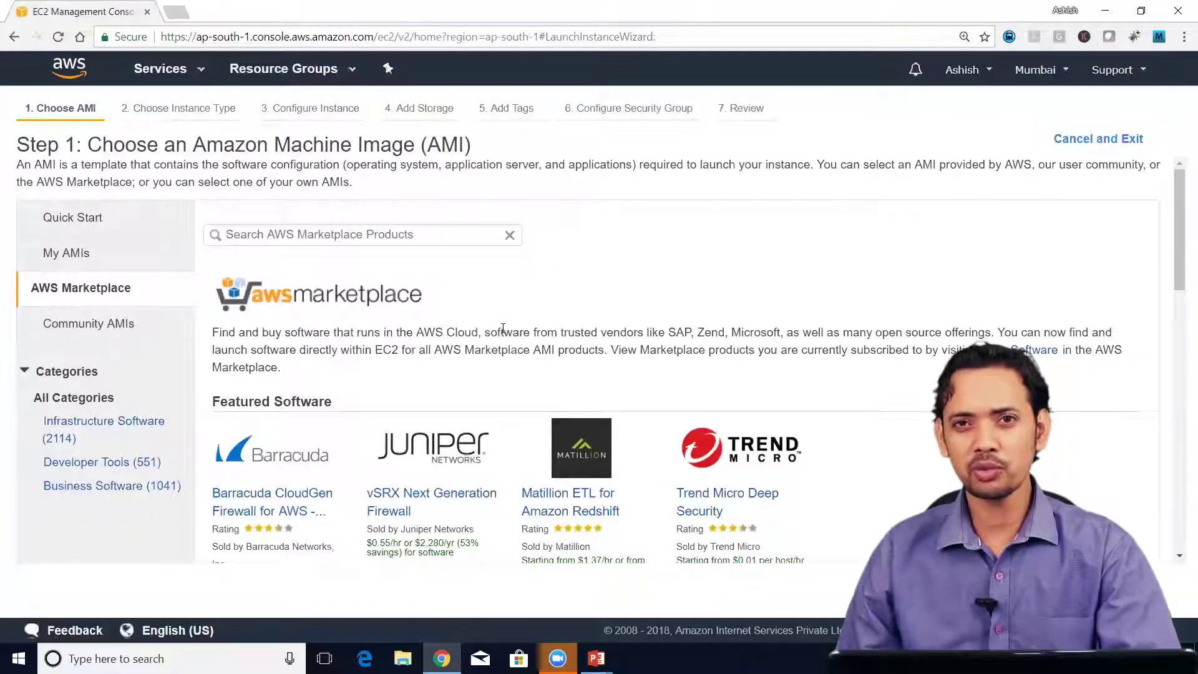
left_click_drag(1178, 283, 1179, 363)
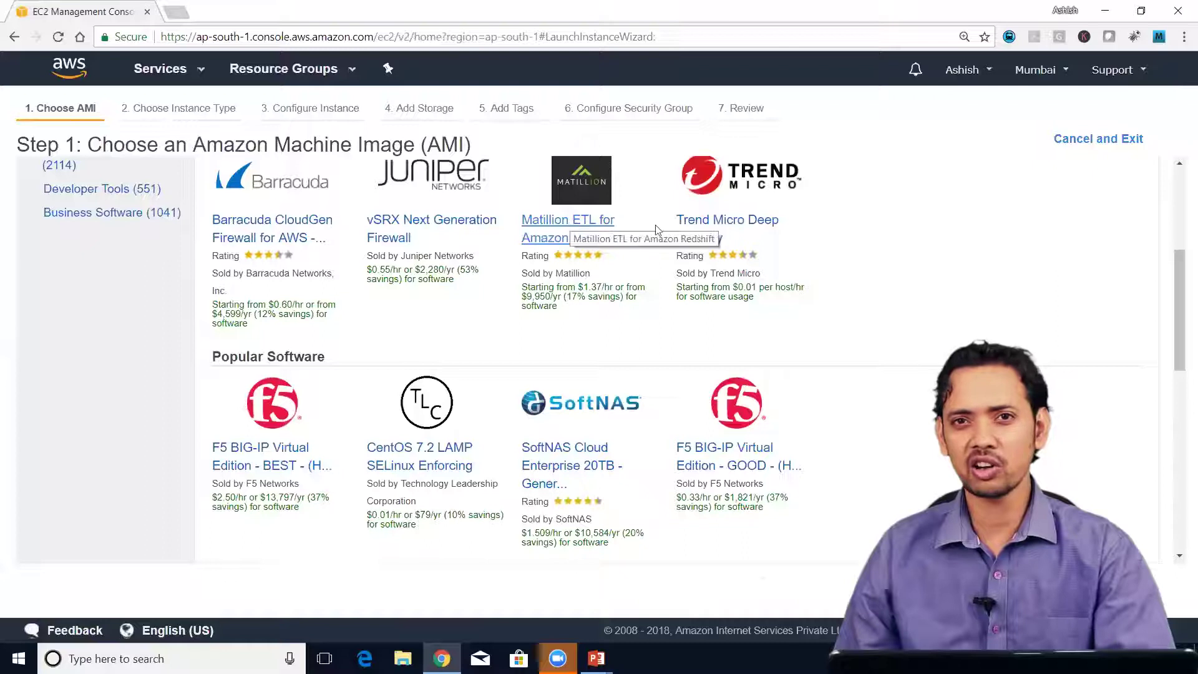
scroll(572, 223, "down", 2)
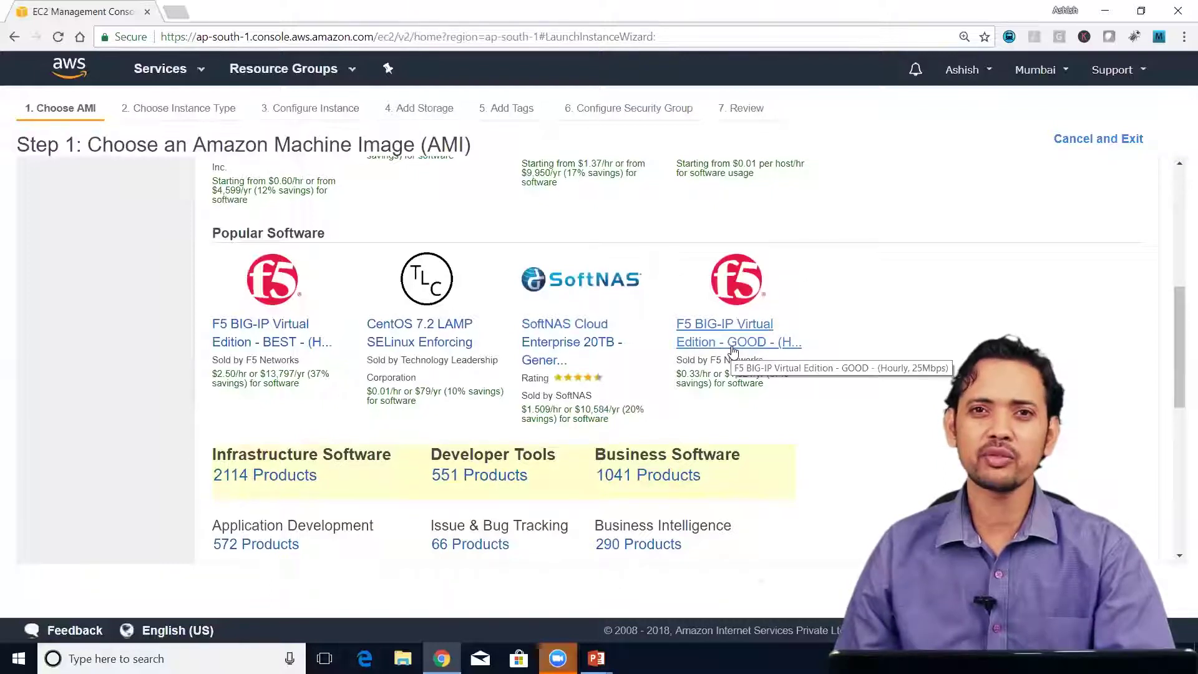
left_click_drag(1179, 330, 1168, 325)
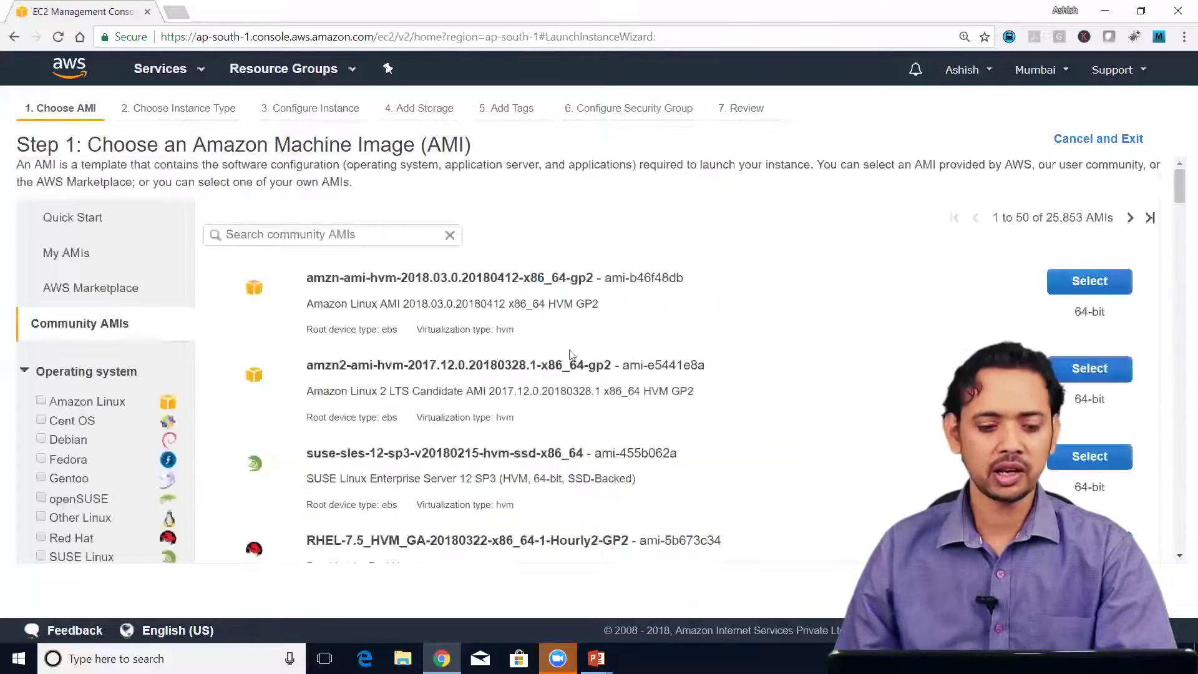
left_click_drag(1180, 187, 1181, 239)
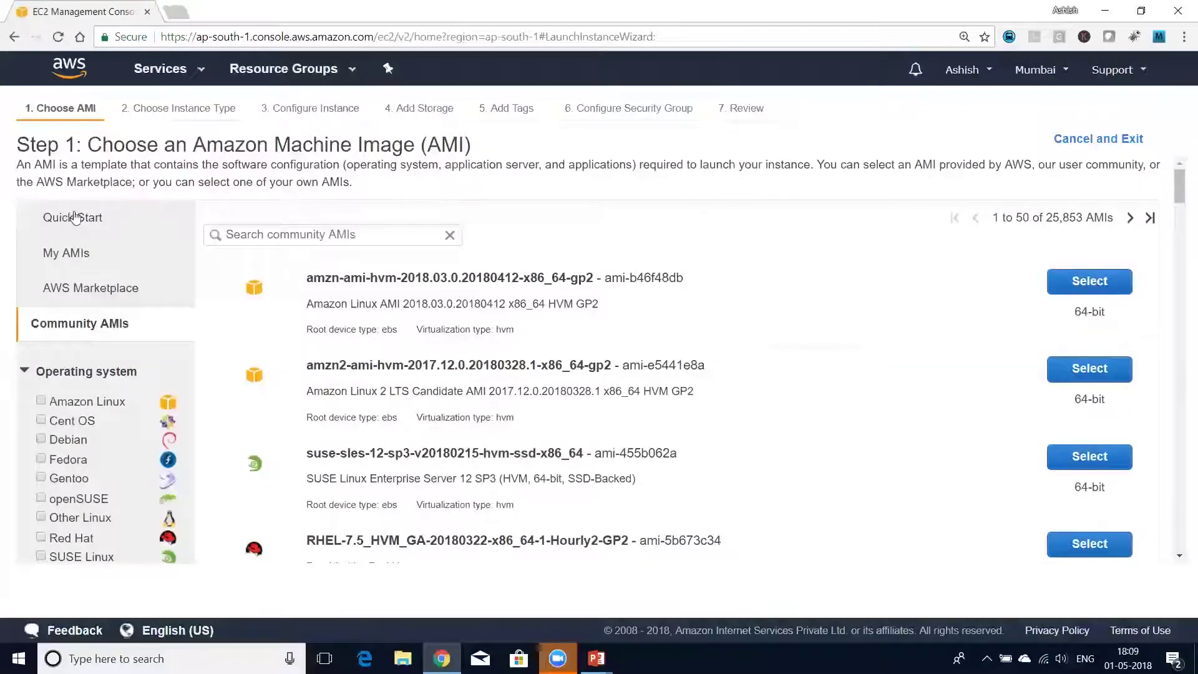
Choose the Quick Start image Amazon Linux AMI 2018.03.0 (HVM) and continue with the t2.micro instance type to the instance details.
left_click(87, 213)
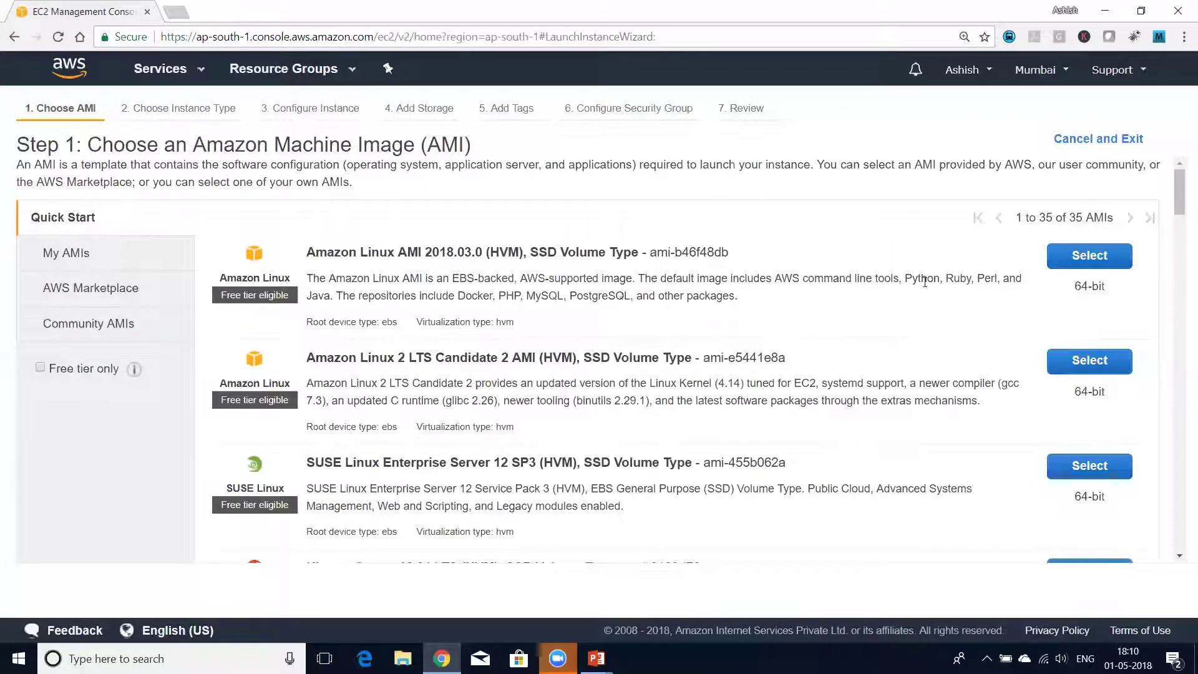
left_click(1089, 256)
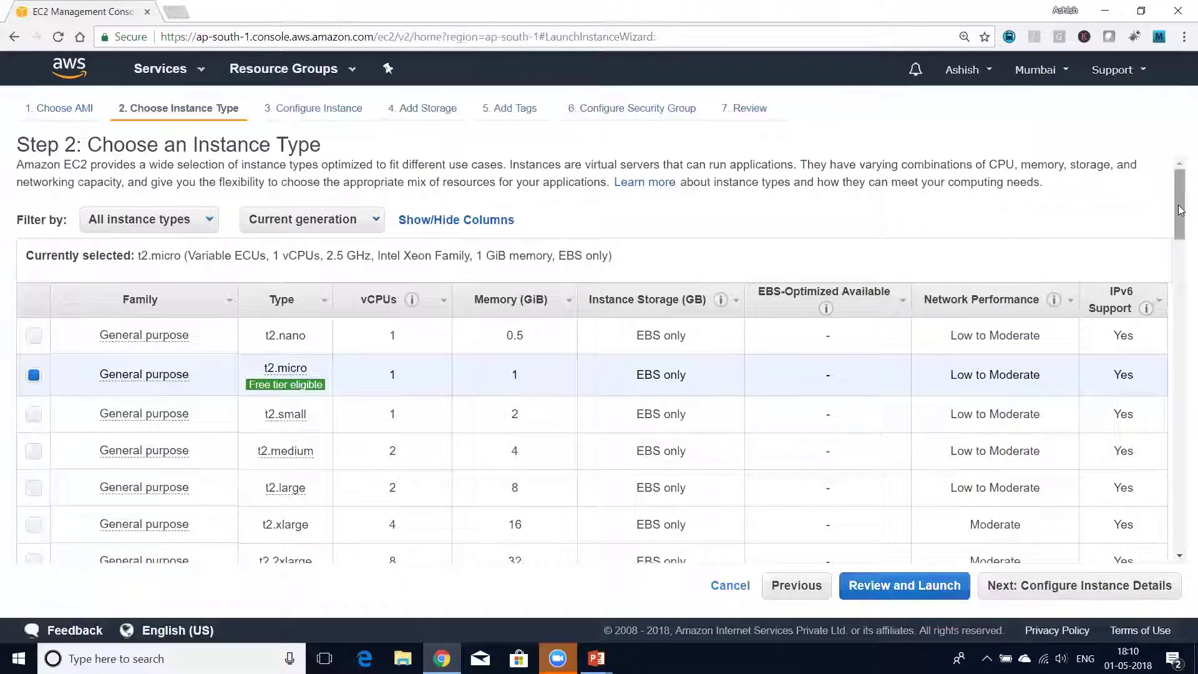
left_click_drag(1180, 210, 1181, 245)
scroll(572, 343, "up", 3)
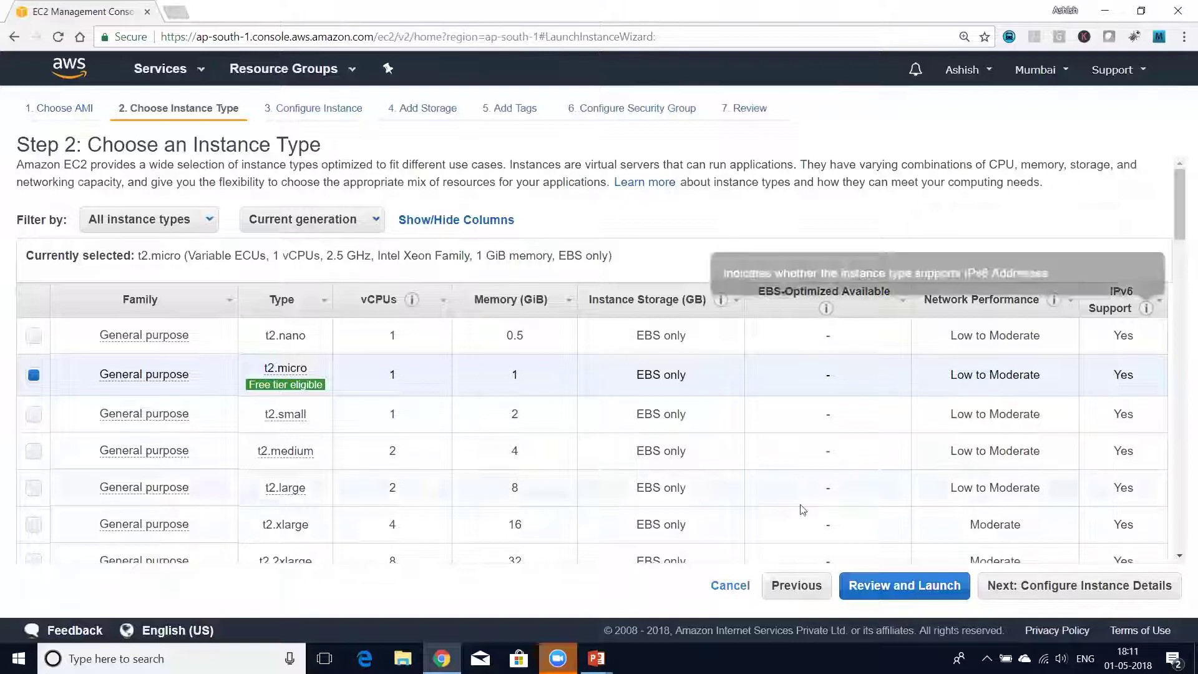
left_click(1029, 585)
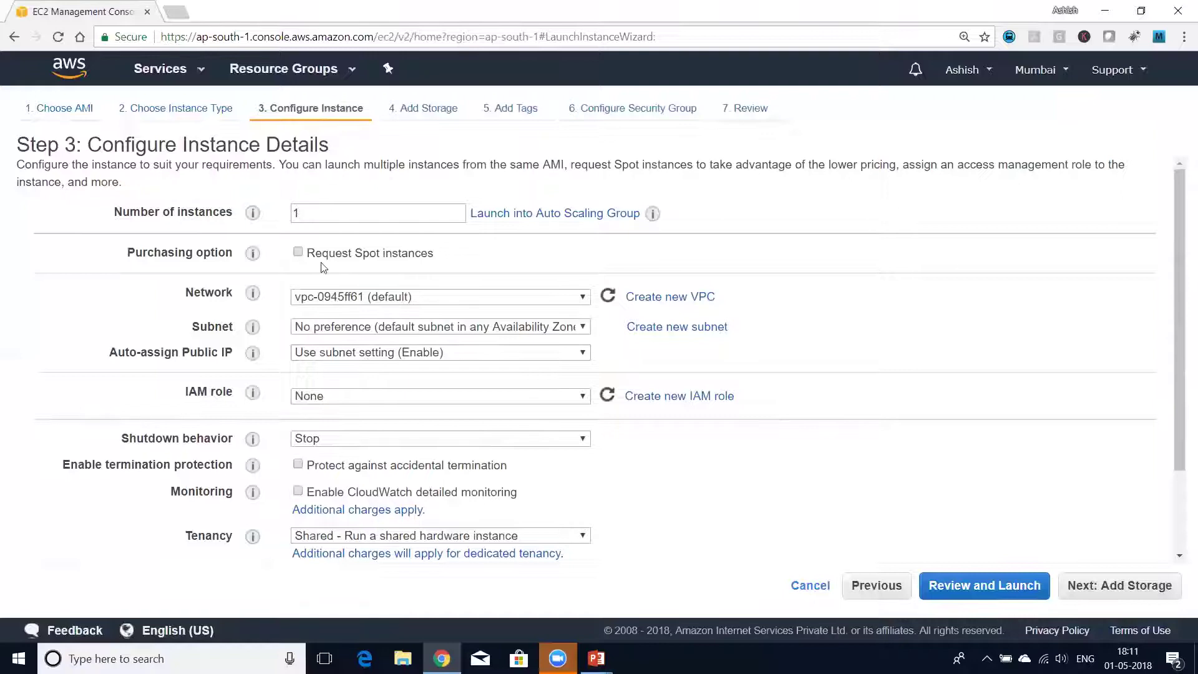
left_click(298, 254)
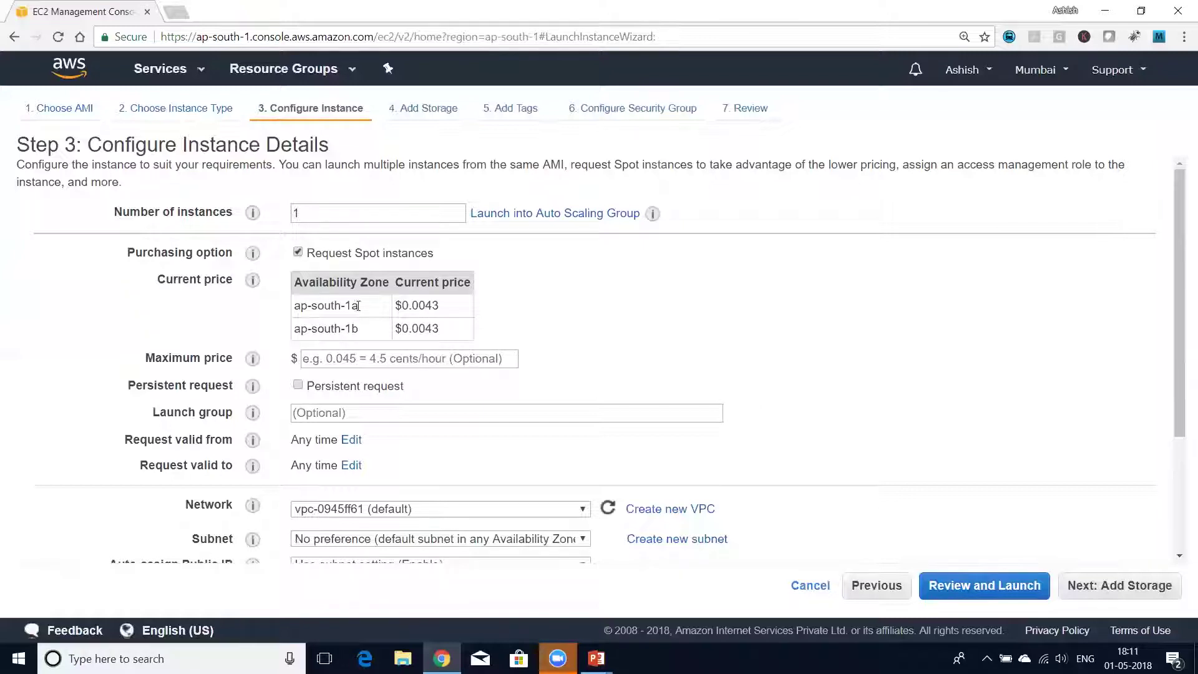
left_click(343, 357)
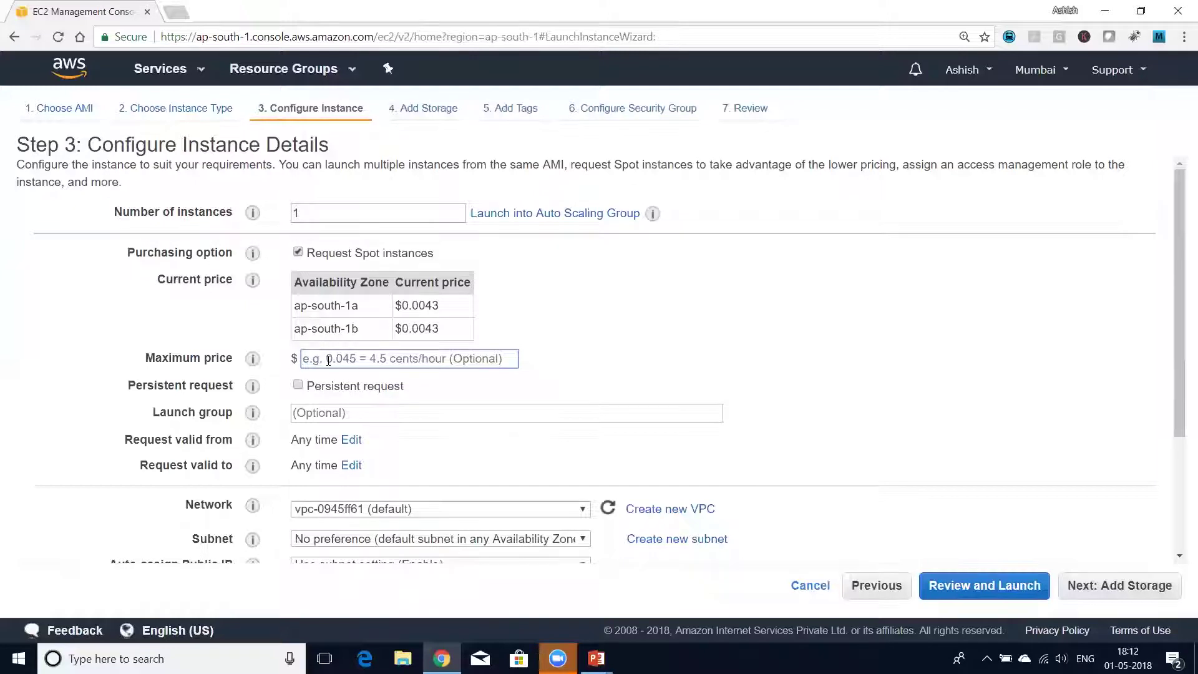
left_click(298, 253)
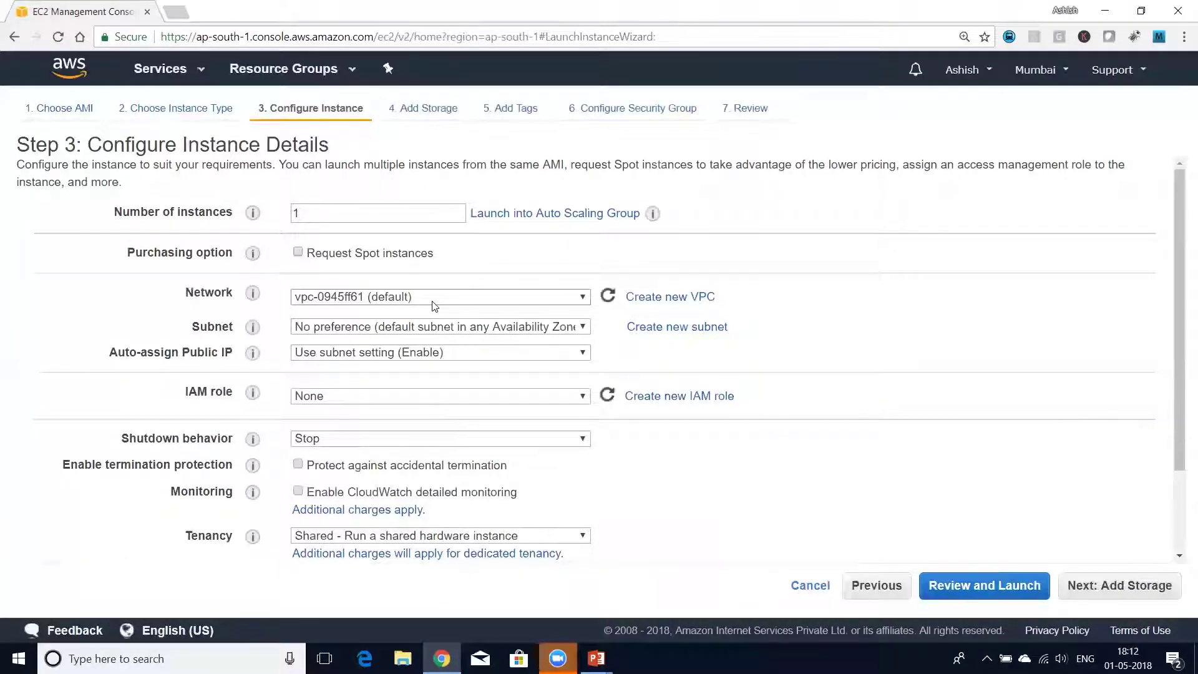
Keep the default VPC as the instance's network and set the subnet to the default one in ap-south-1a.
left_click(494, 300)
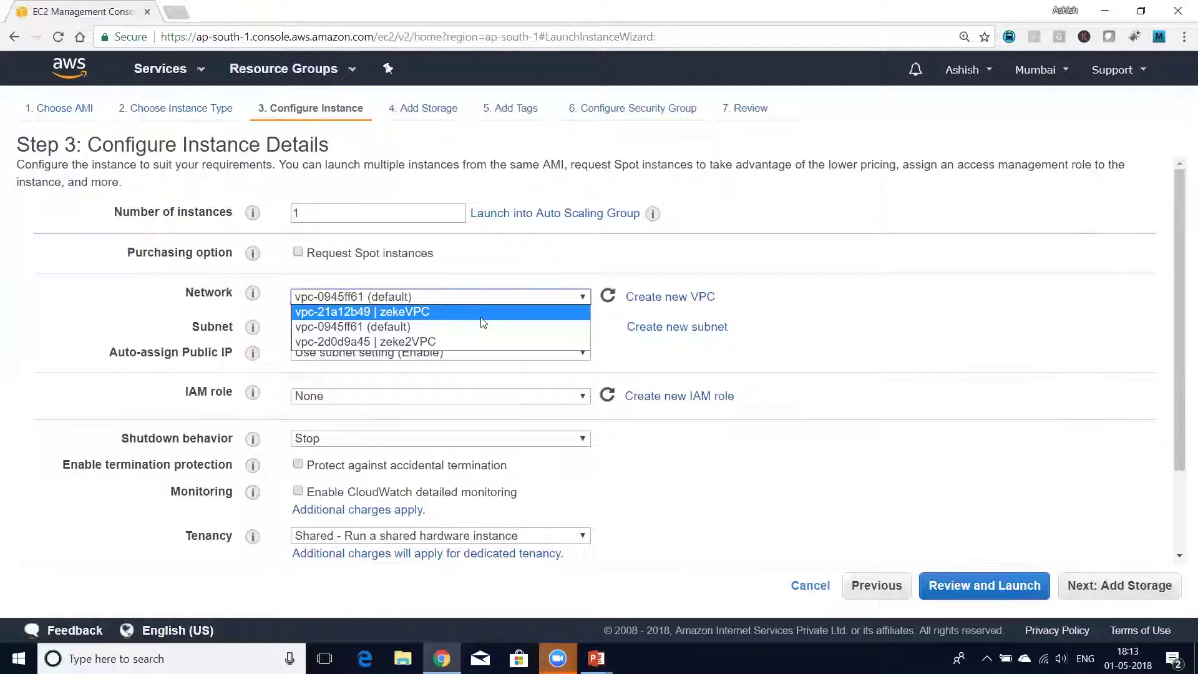
left_click(469, 327)
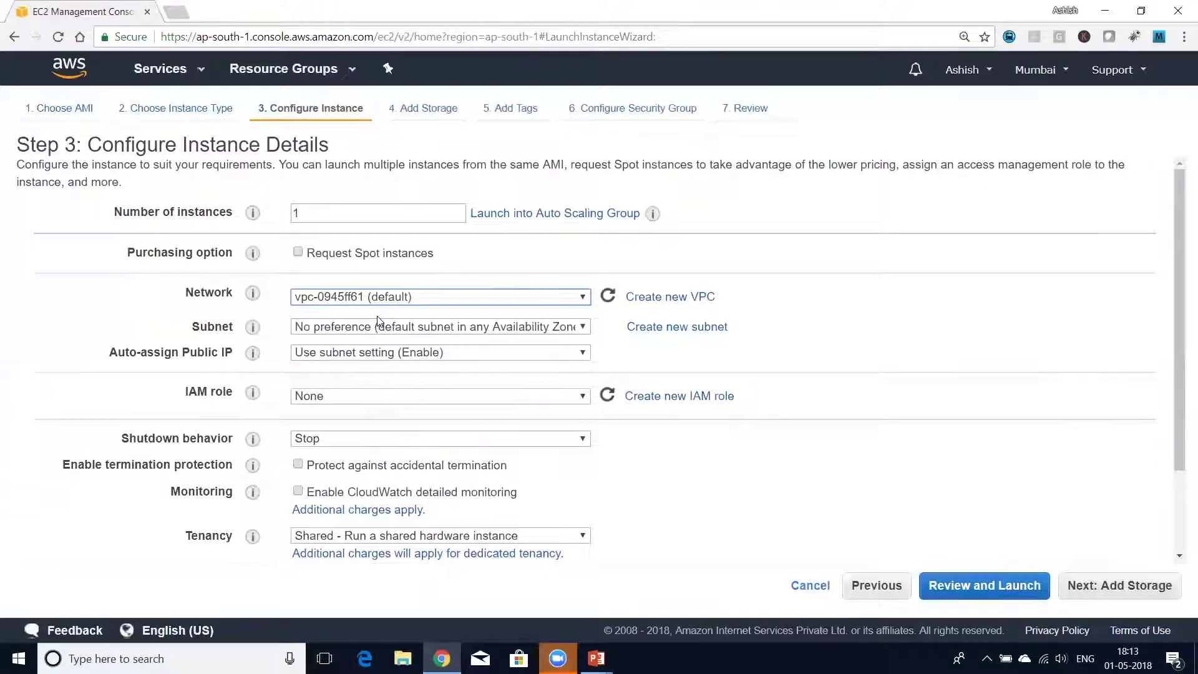
left_click(397, 327)
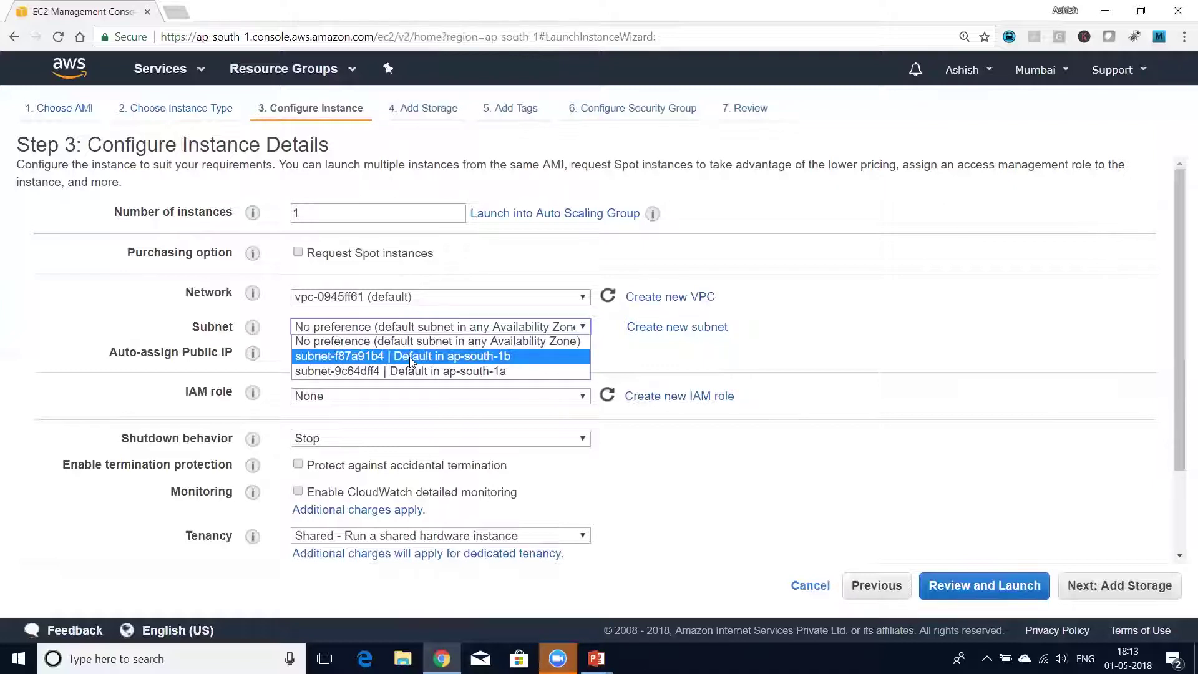
left_click(415, 368)
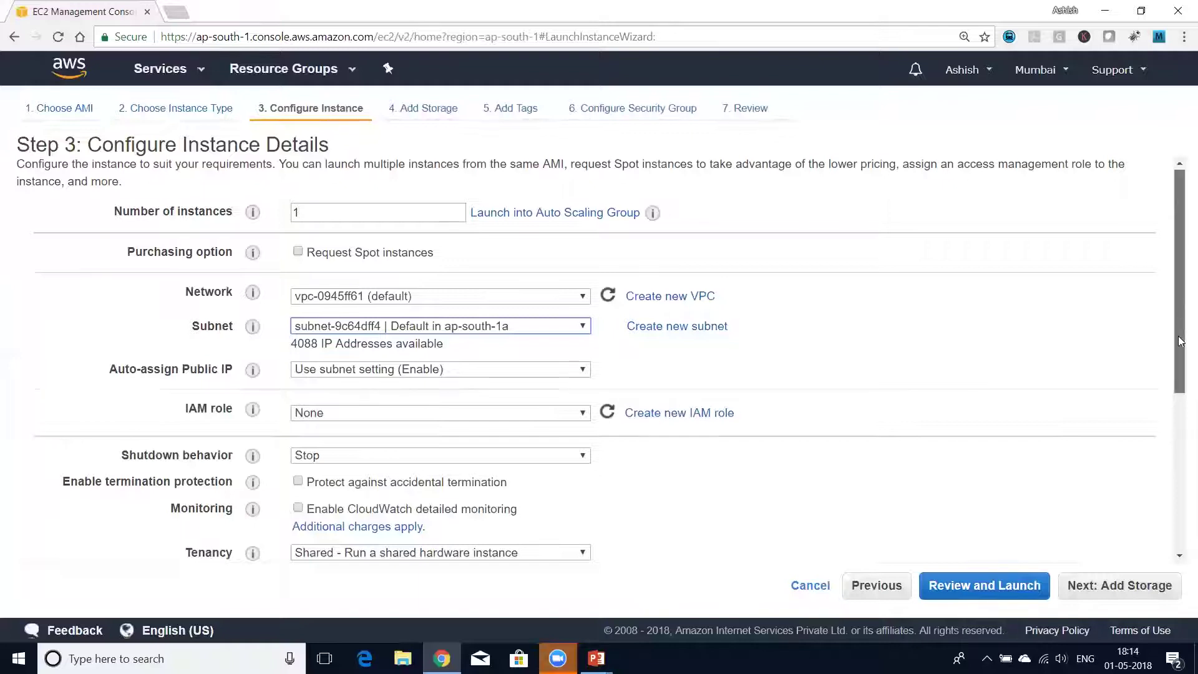
Enable protection against accidental termination, keeping shutdown behavior at Stop and shared tenancy, and continue to the storage settings.
left_click_drag(1180, 340, 1180, 416)
scroll(791, 372, "down", 1)
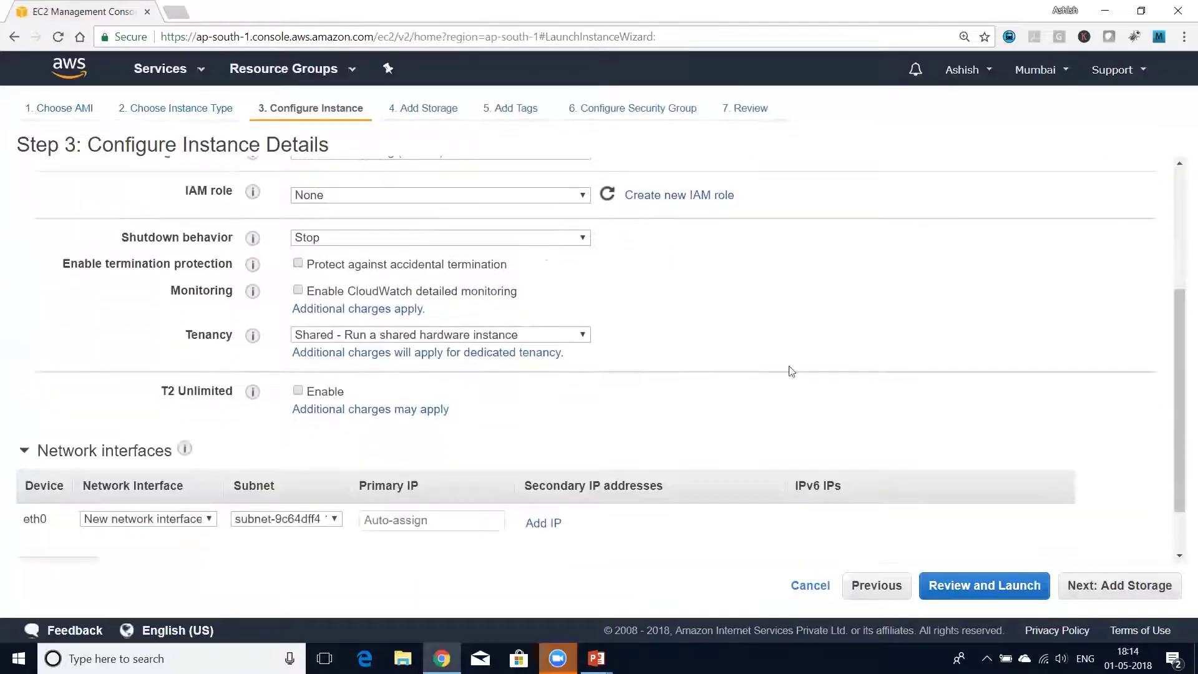
left_click(472, 242)
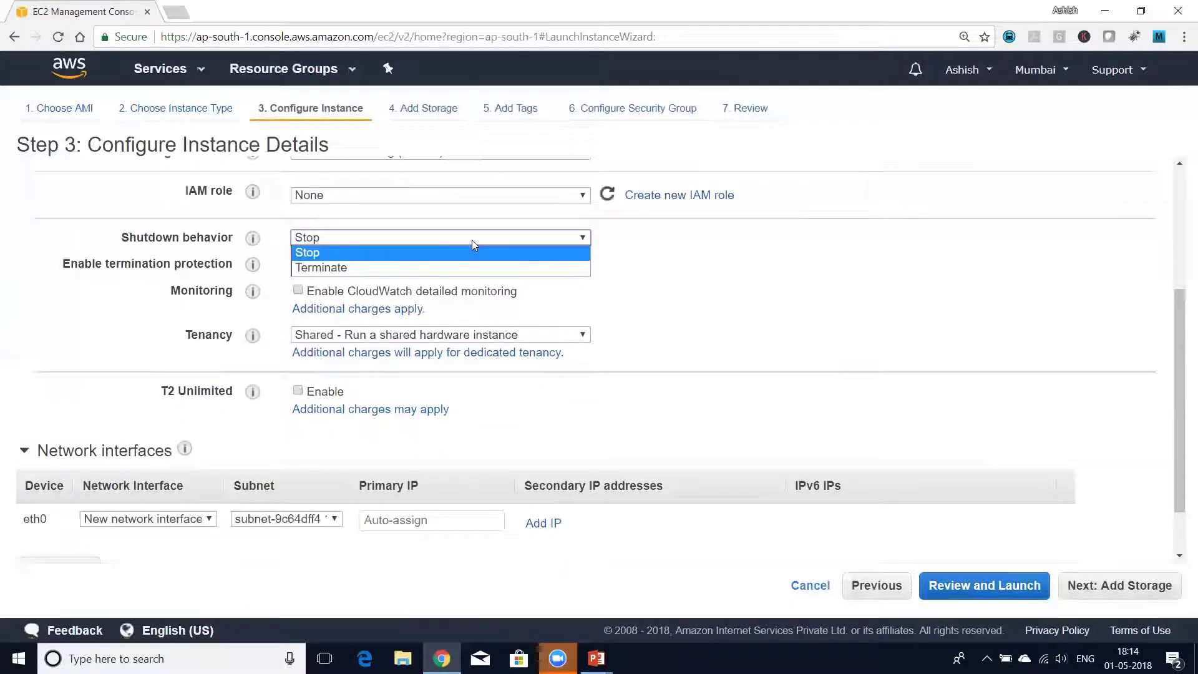
left_click(735, 267)
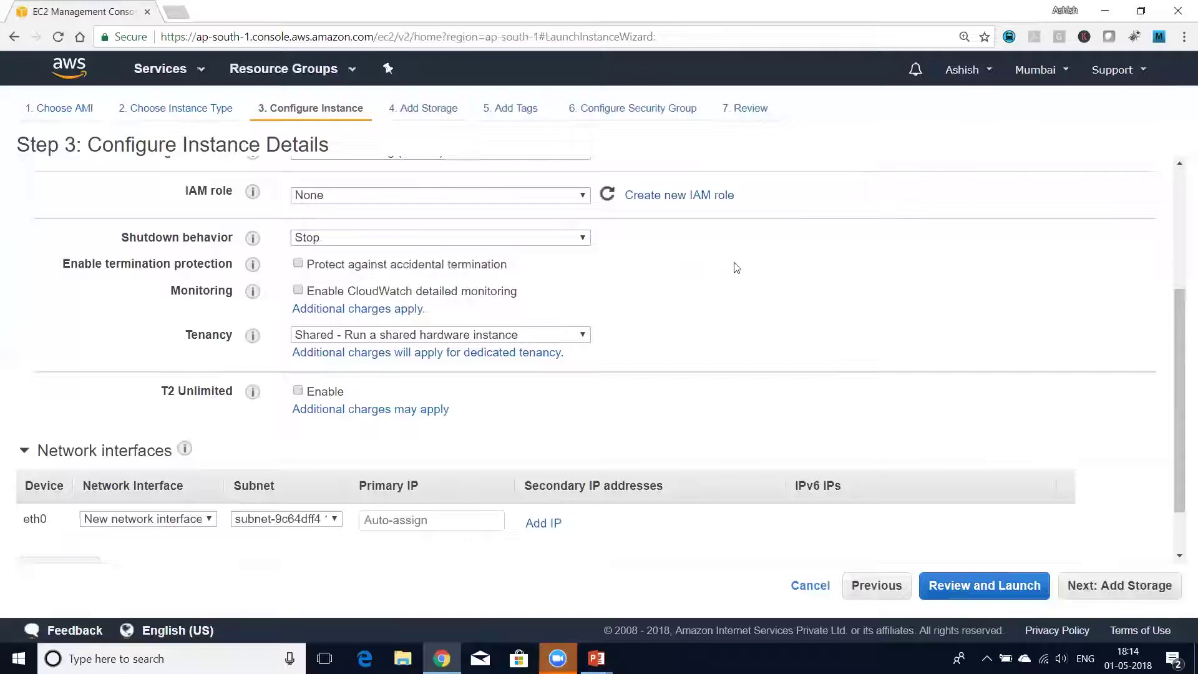
left_click(314, 265)
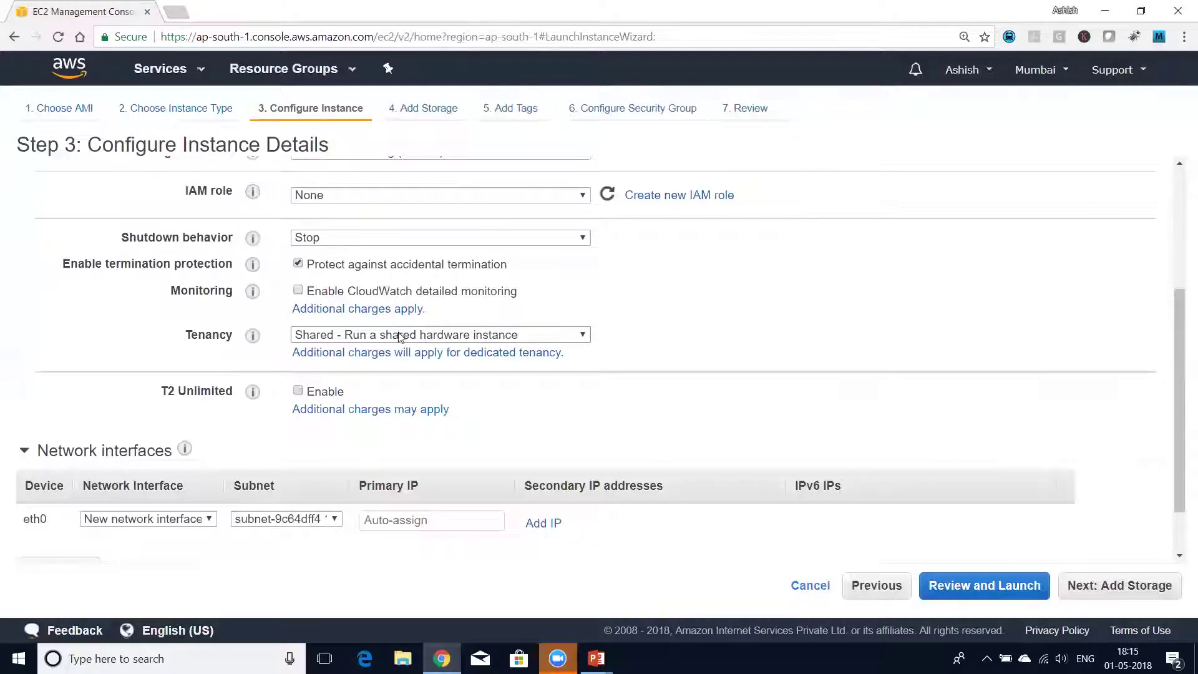
left_click(401, 337)
left_click(722, 328)
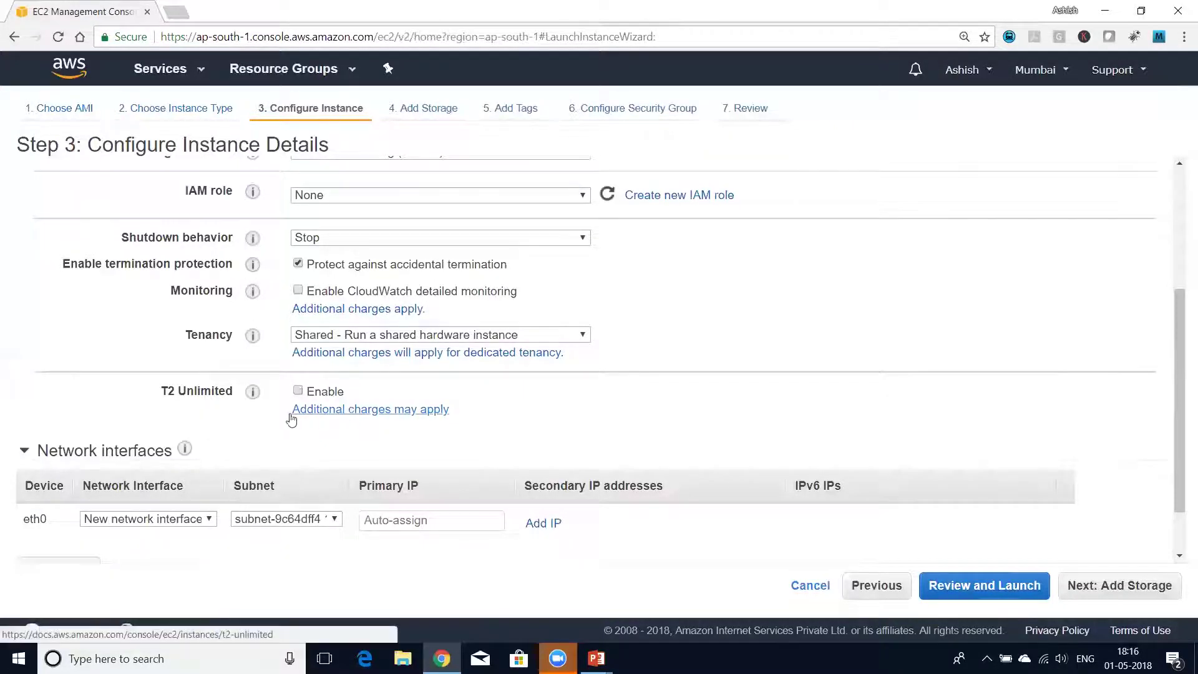
scroll(692, 437, "down", 2)
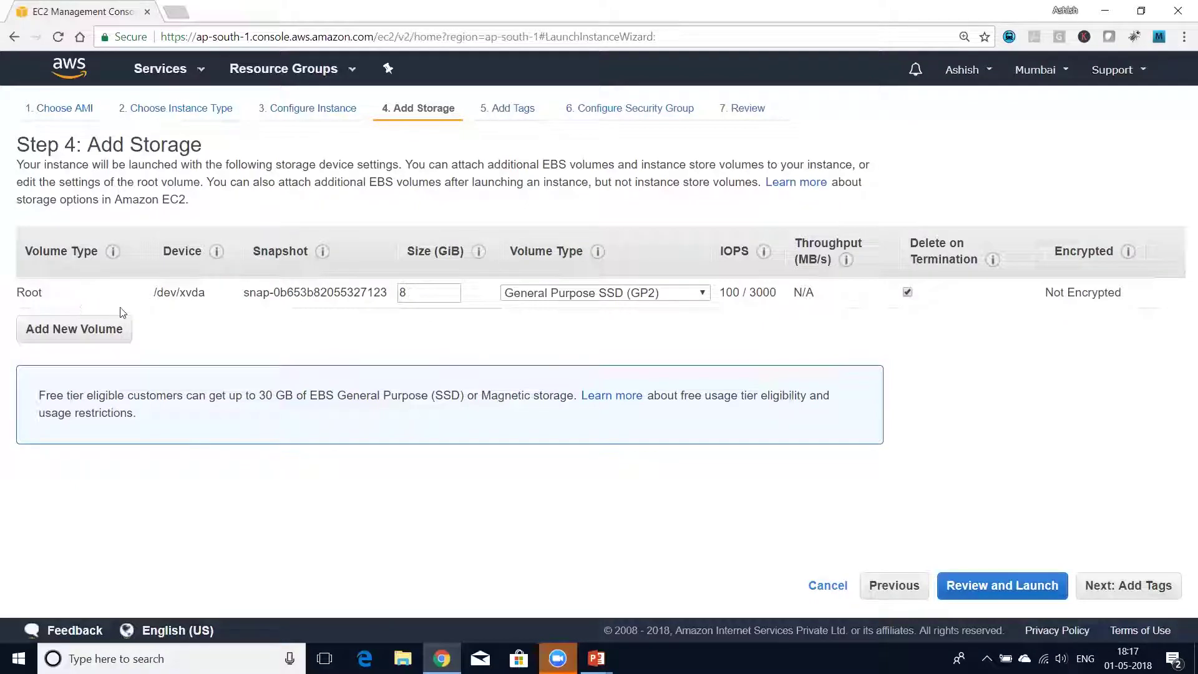
Set the root volume's size to 10 GiB, keeping its General Purpose SSD (GP2) volume type.
left_click(419, 291)
left_click(701, 293)
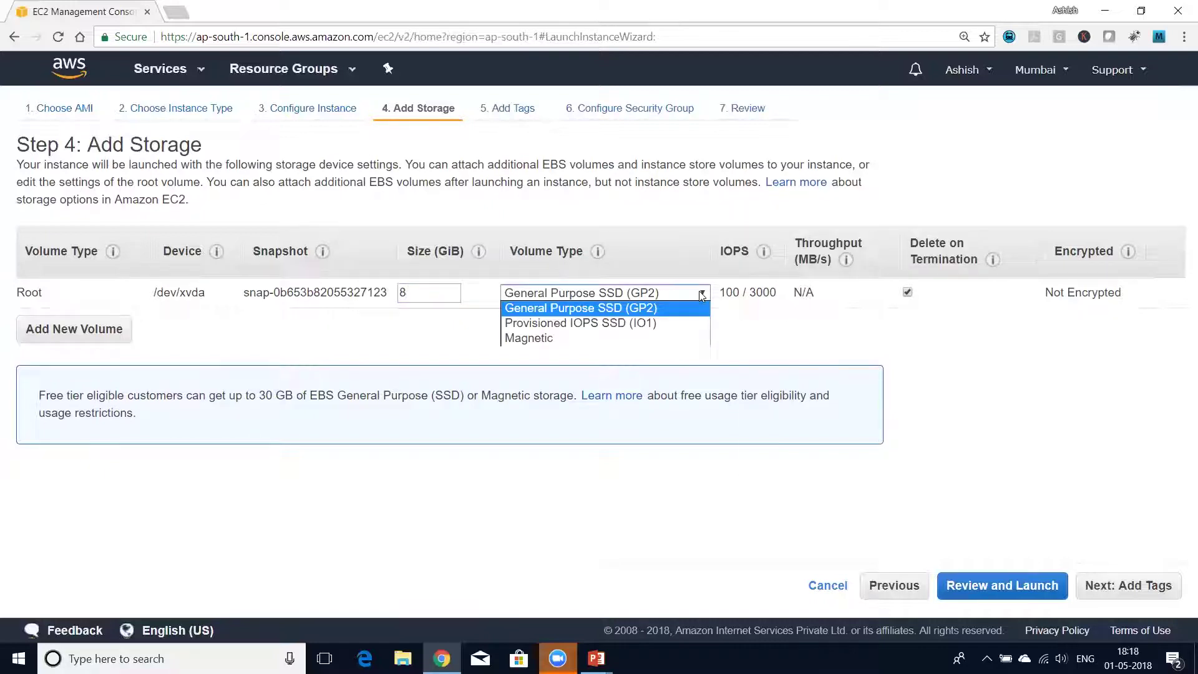
left_click(836, 327)
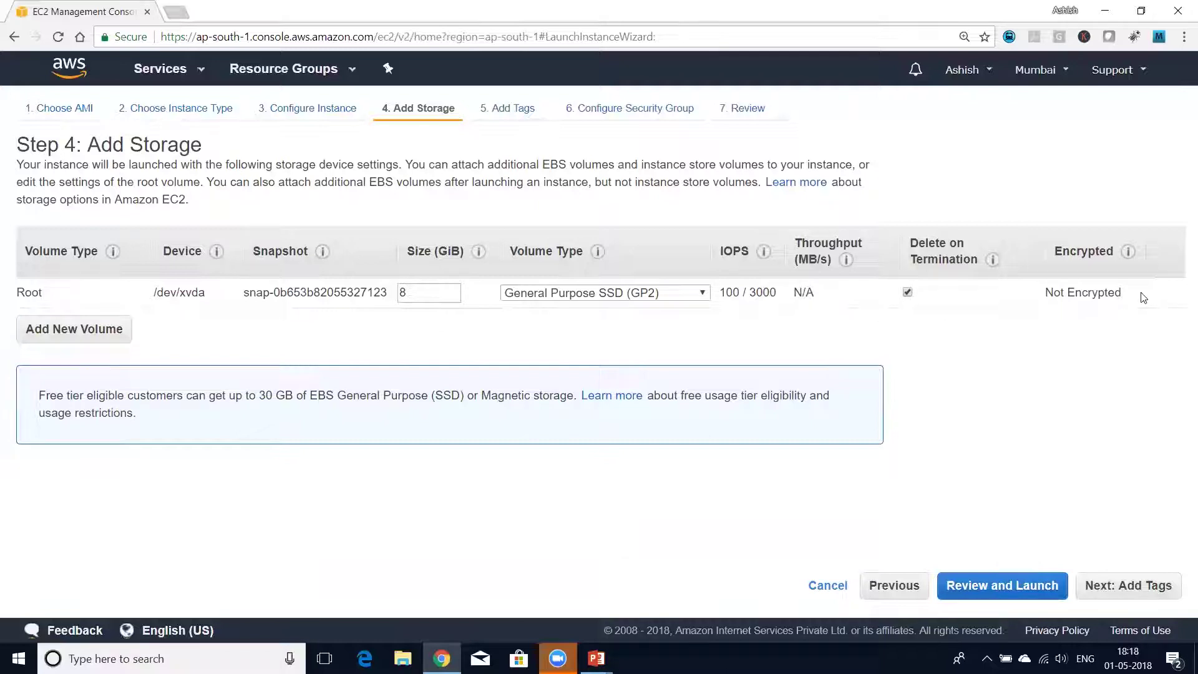
double_click(444, 287)
type("10")
left_click(100, 337)
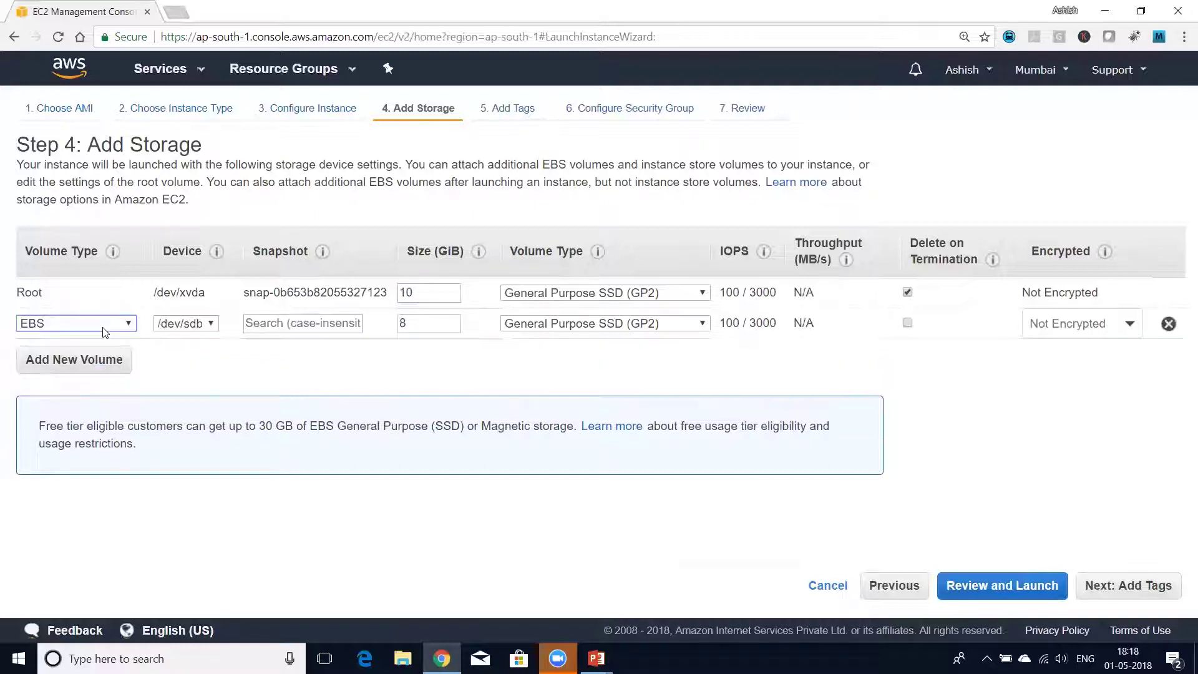
left_click(624, 324)
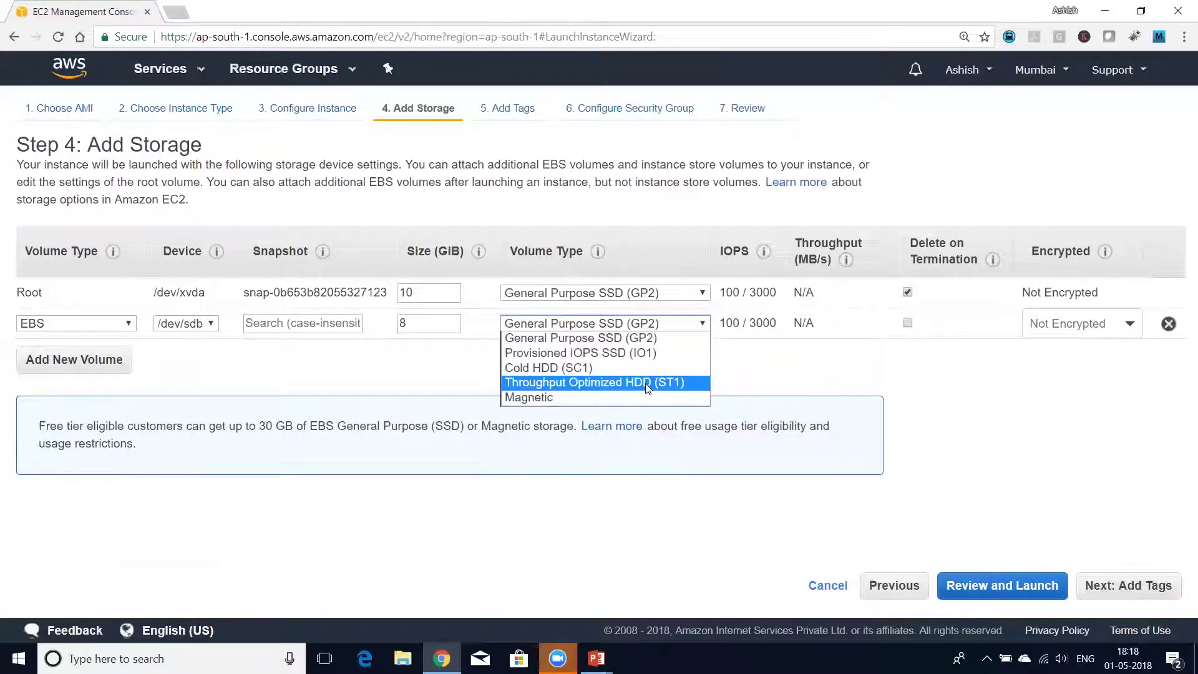
left_click(771, 360)
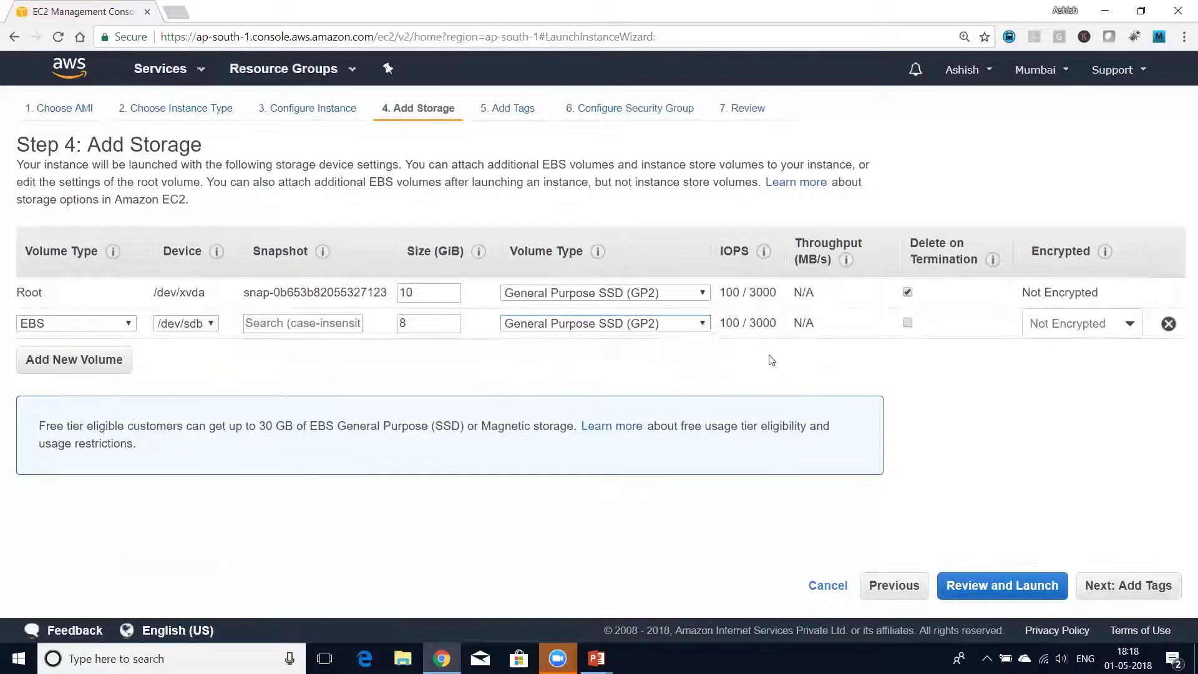
left_click(1169, 324)
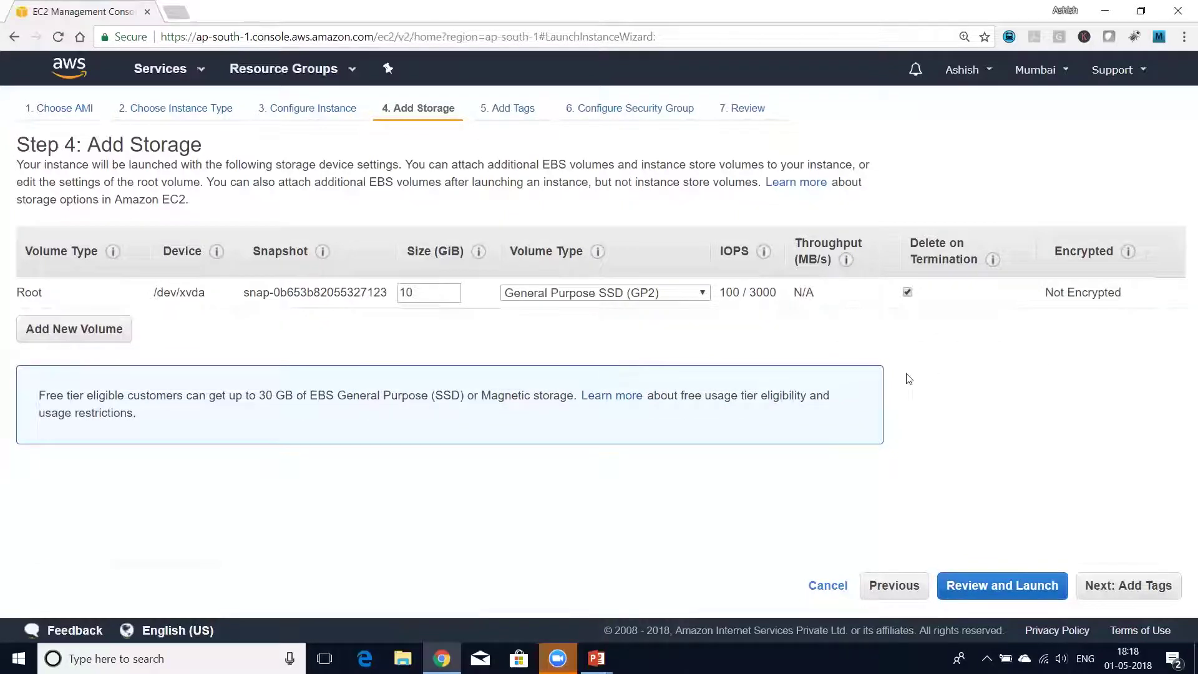
Continue to the tags and add a tag with the key Name and the value Testserver.
left_click(1126, 586)
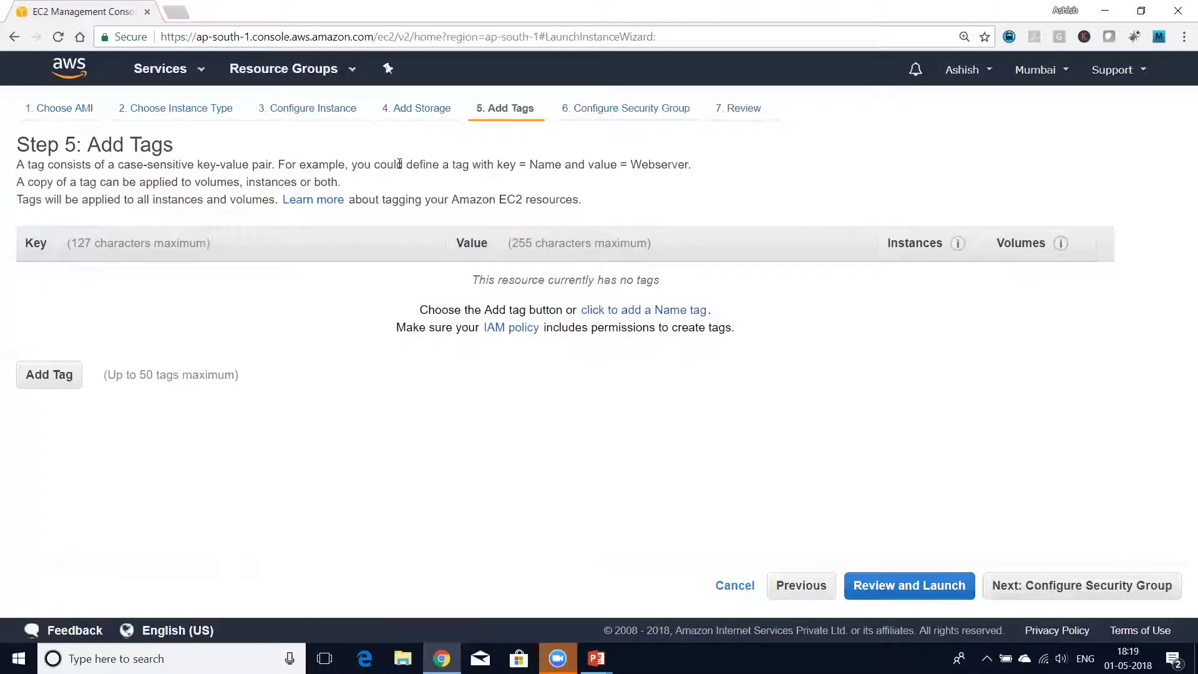
left_click(49, 374)
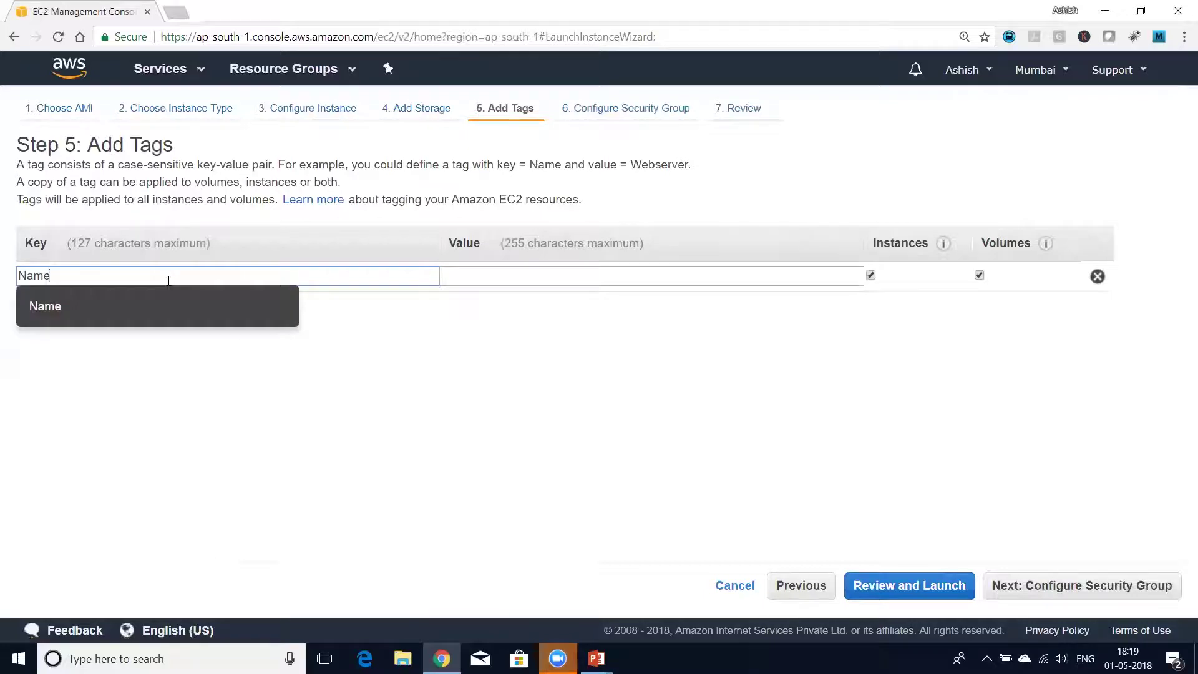
key("Tab")
type("Testse")
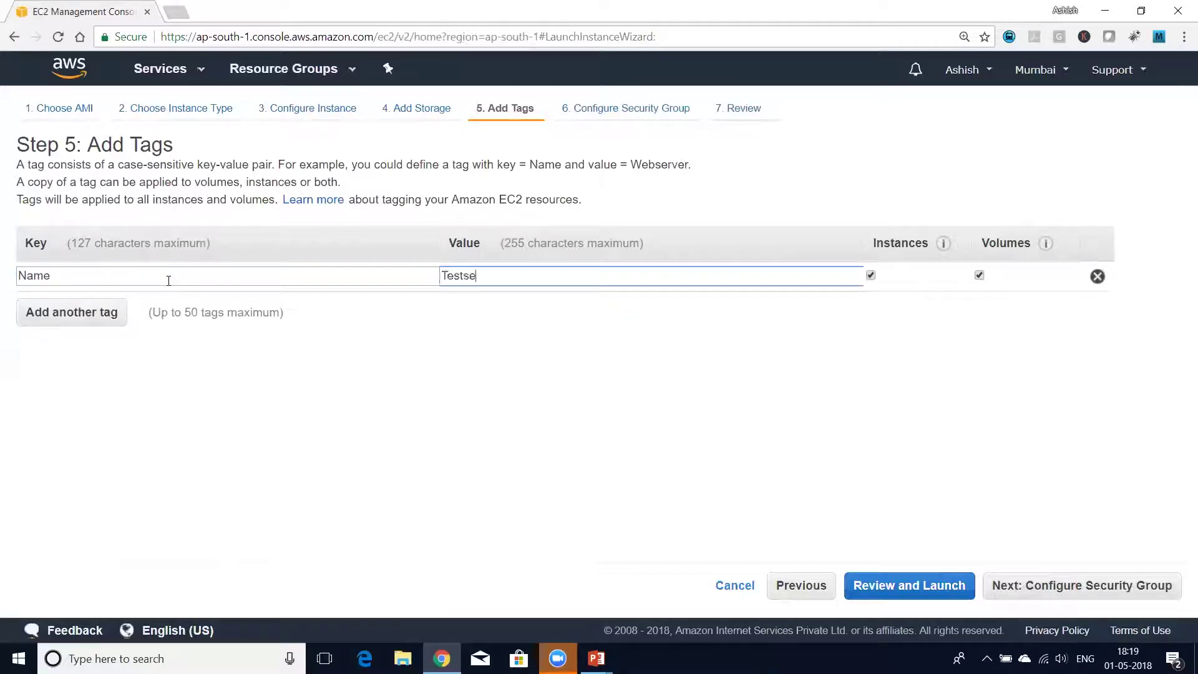
type("rver")
Add a second tag with the key Owner and the owner's first name as value, and continue to the security group.
left_click(93, 318)
type("Owner")
key("Tab")
type("Ashish")
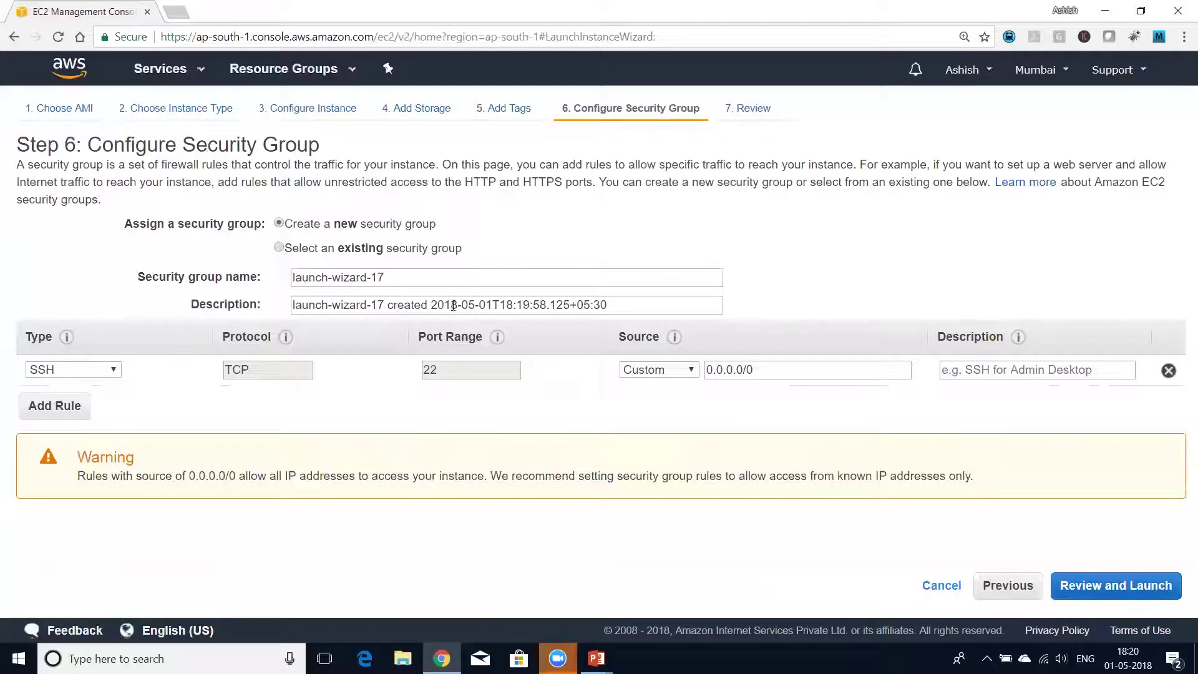
Name the new security group testSecurityGroup, keeping its default description.
key("shift+Tab")
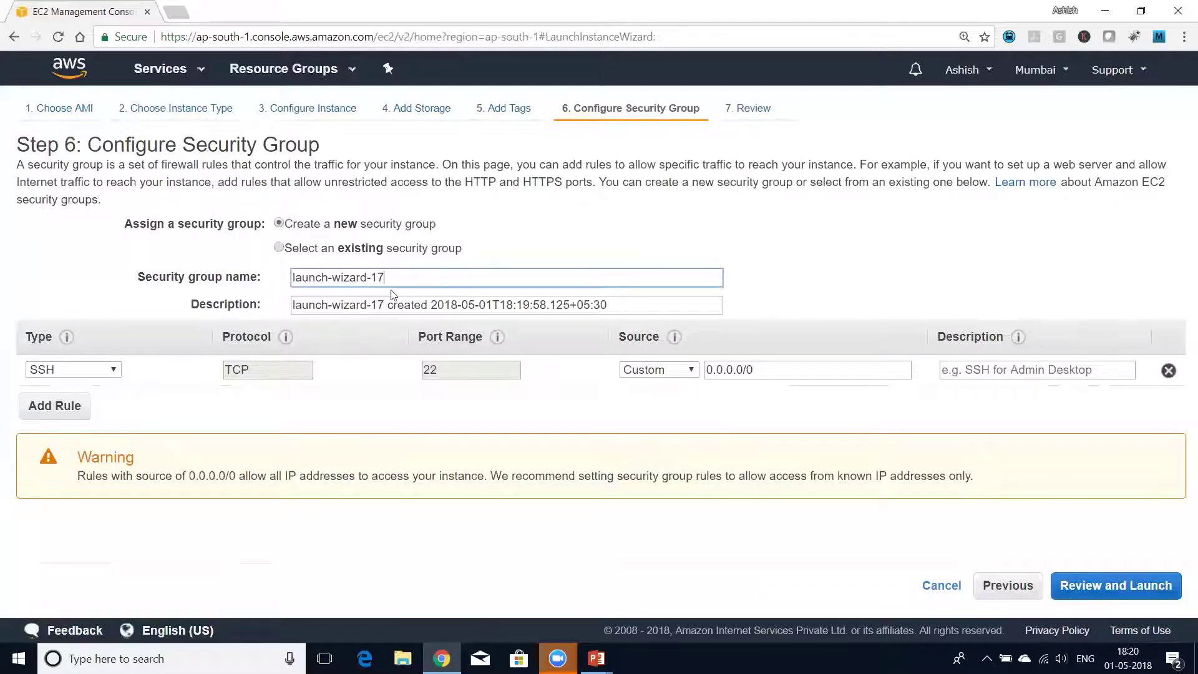
type("testSecurty")
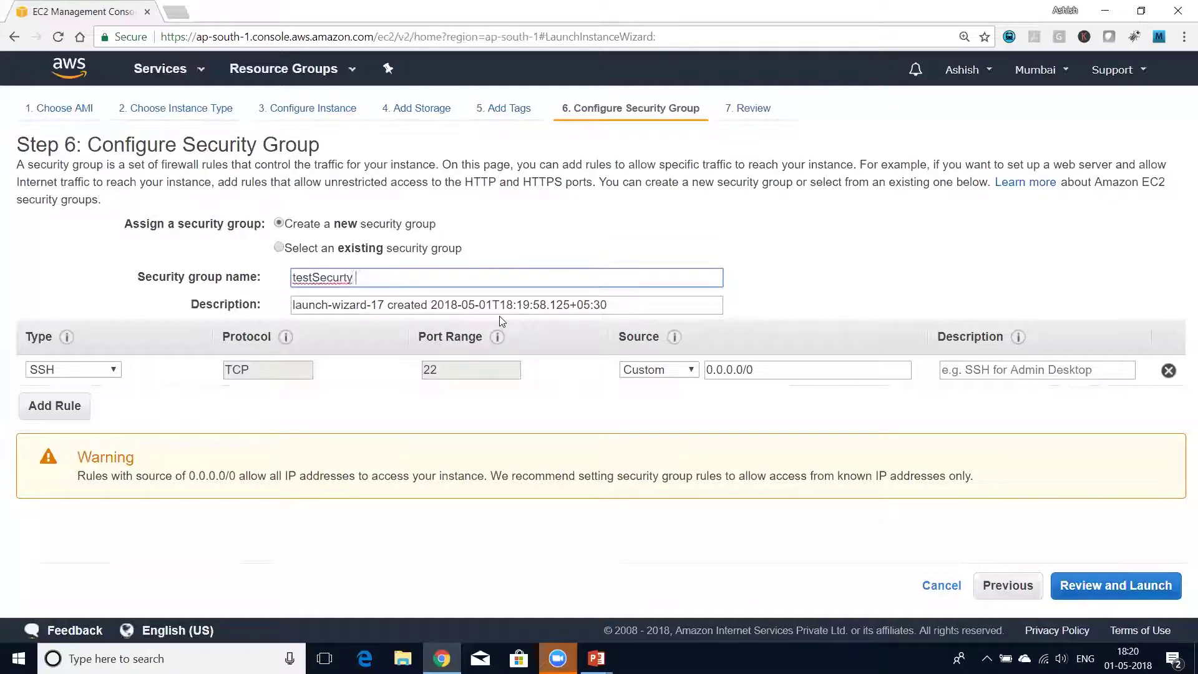
key("BackSpace")
key("BackSpace")
key("BackSpace")
type("ityGroup")
left_click(468, 304)
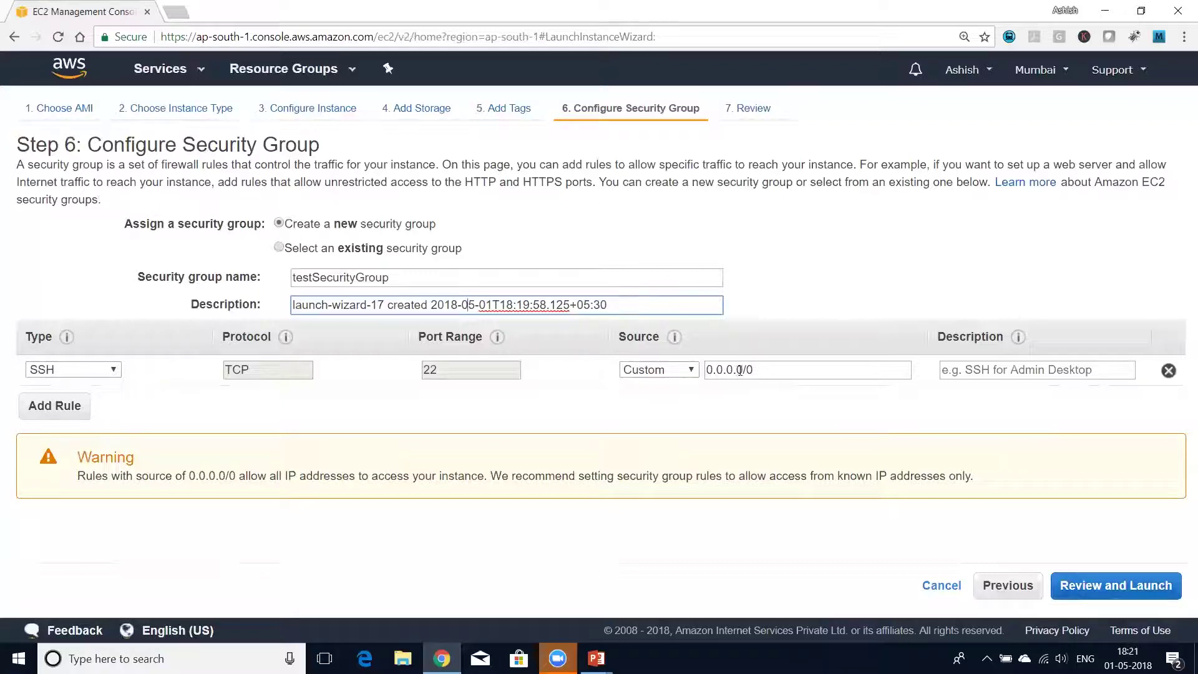
Set the source of the SSH rule to Anywhere.
left_click(712, 369)
left_click(690, 369)
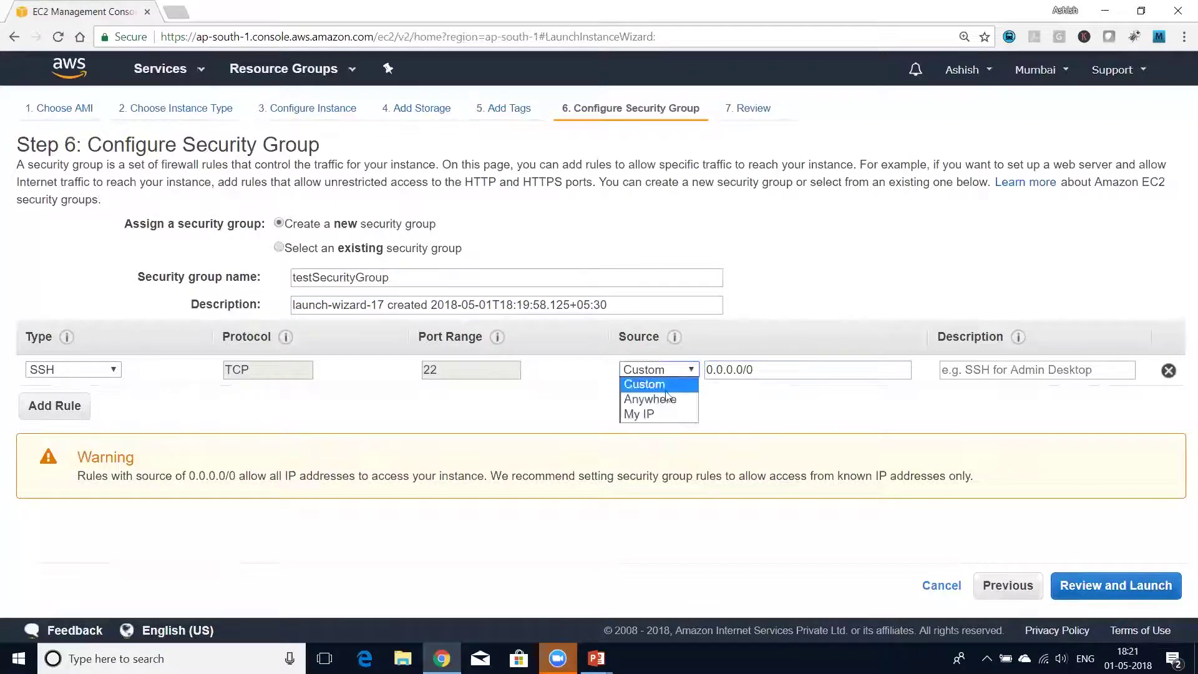
left_click(660, 398)
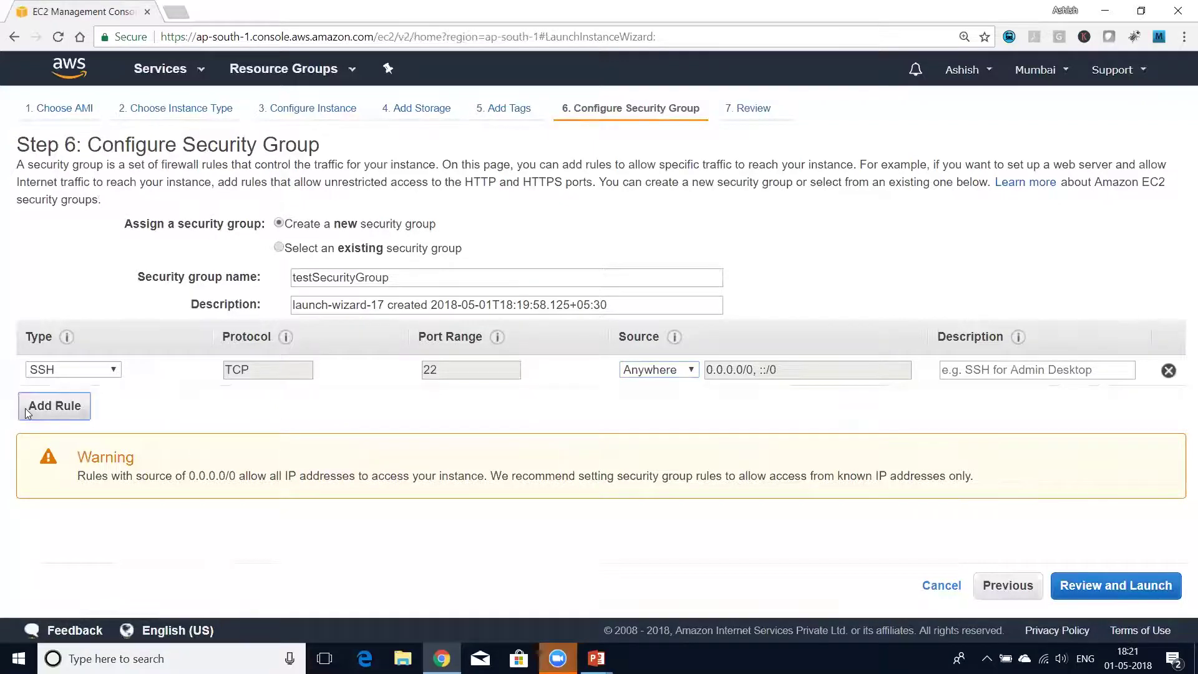
Add a second security group rule of type All traffic with its source set to Anywhere.
left_click(62, 406)
left_click(62, 400)
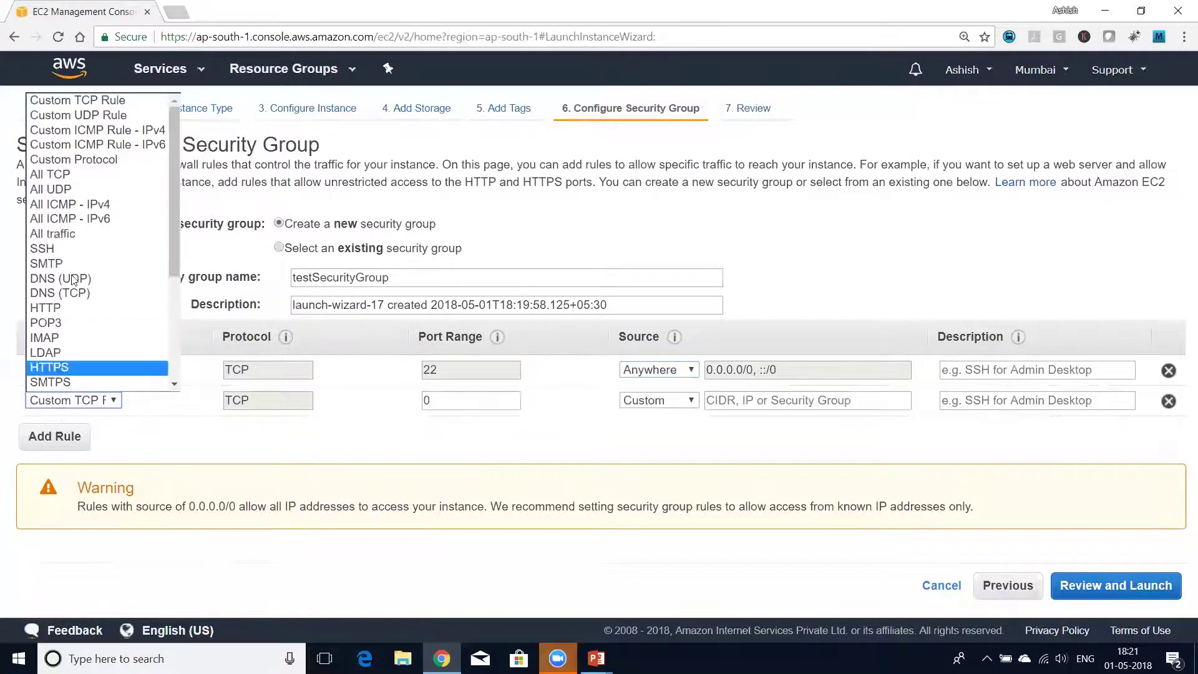
left_click(84, 234)
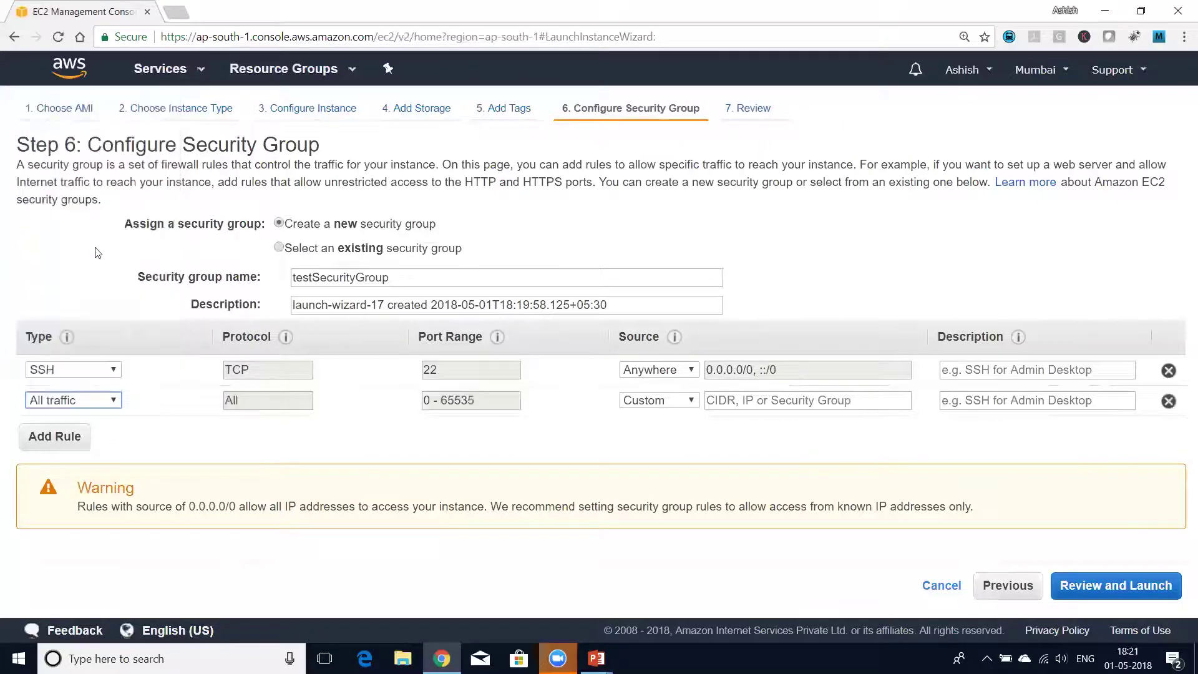
left_click(661, 400)
left_click(655, 426)
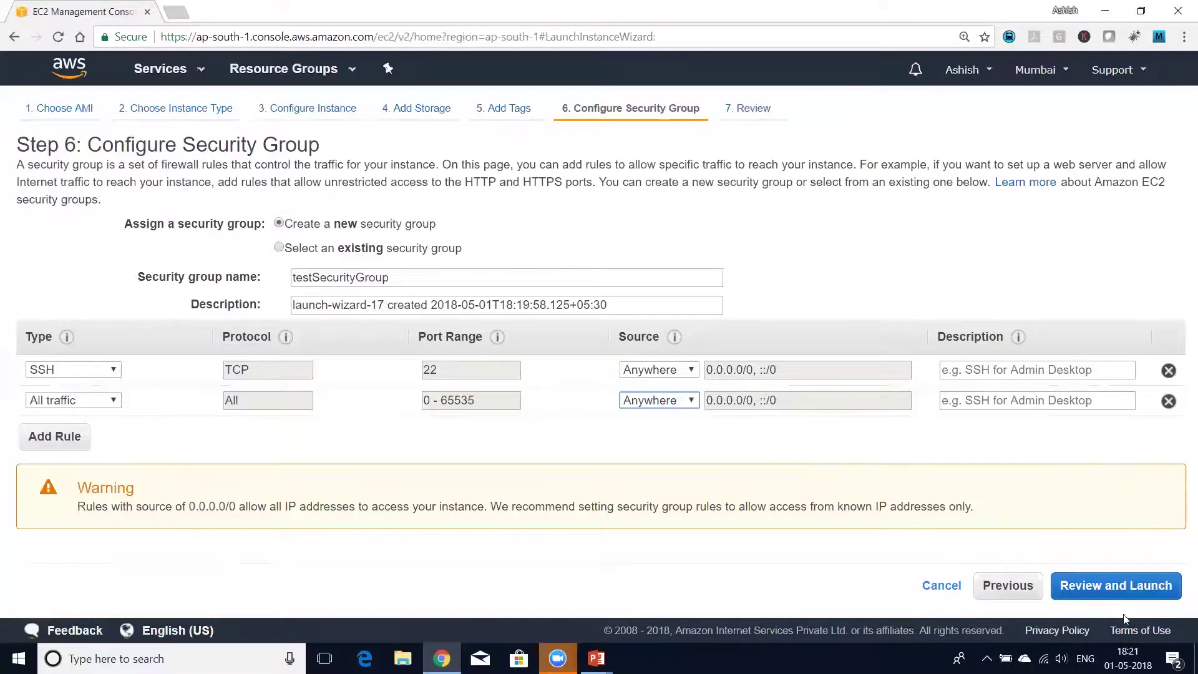
Review the instance launch settings and proceed to the key pair selection.
left_click(1116, 585)
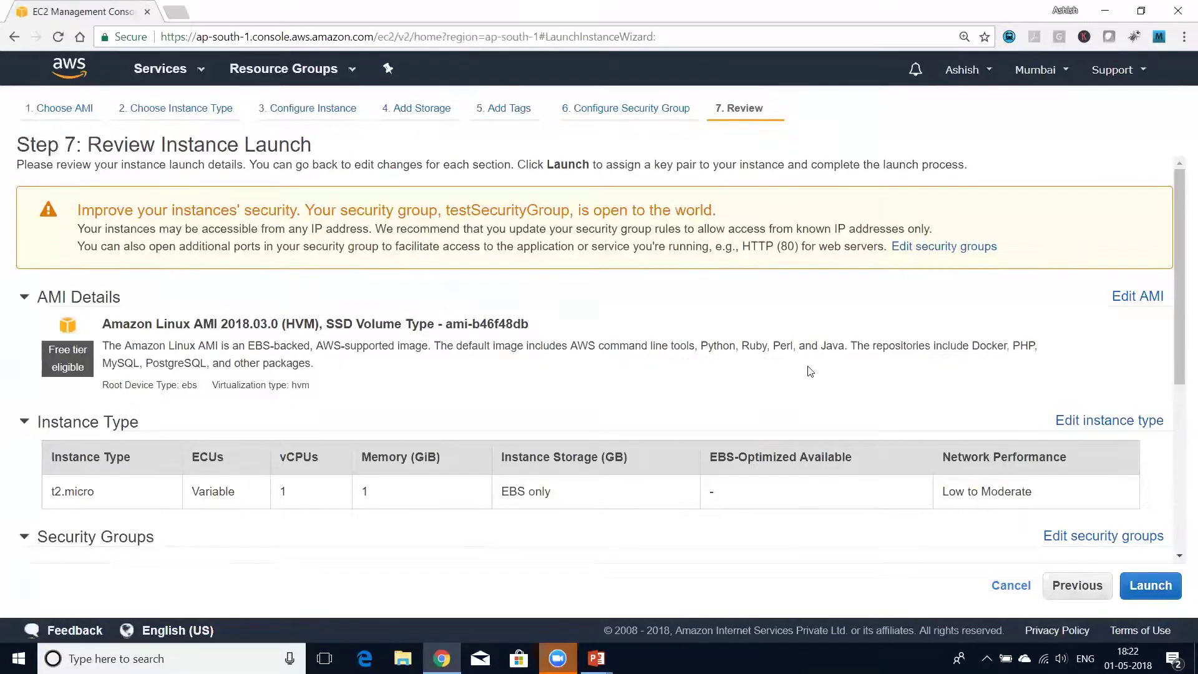
scroll(811, 406, "down", 5)
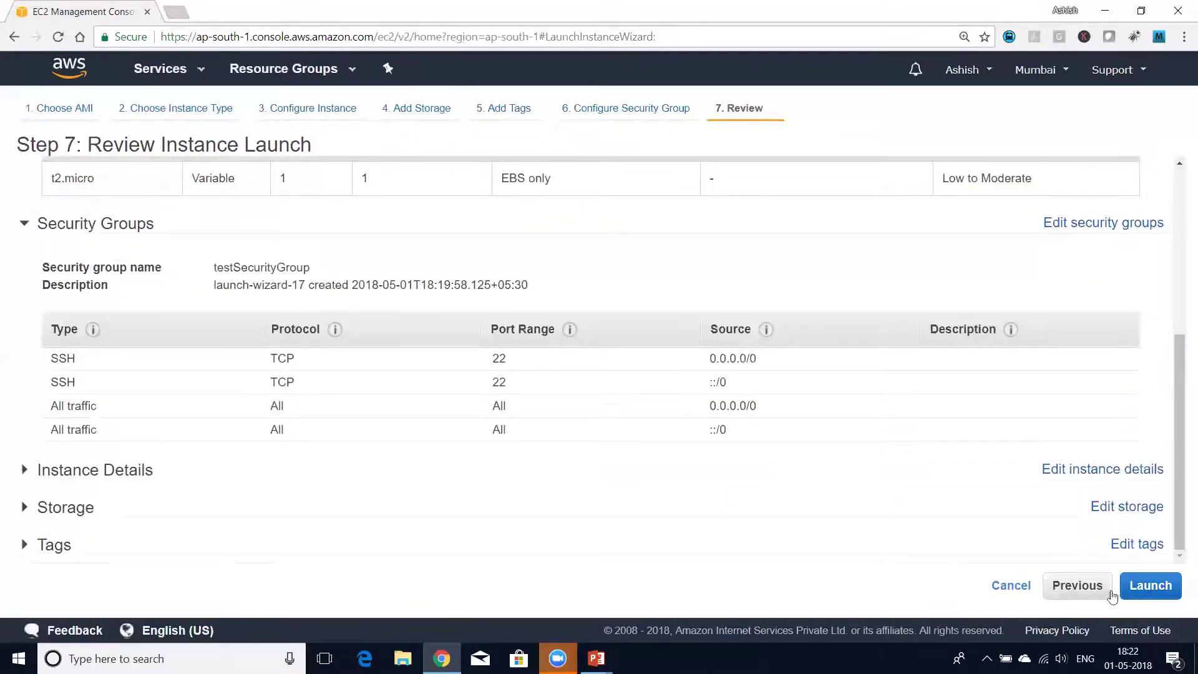
left_click(1151, 585)
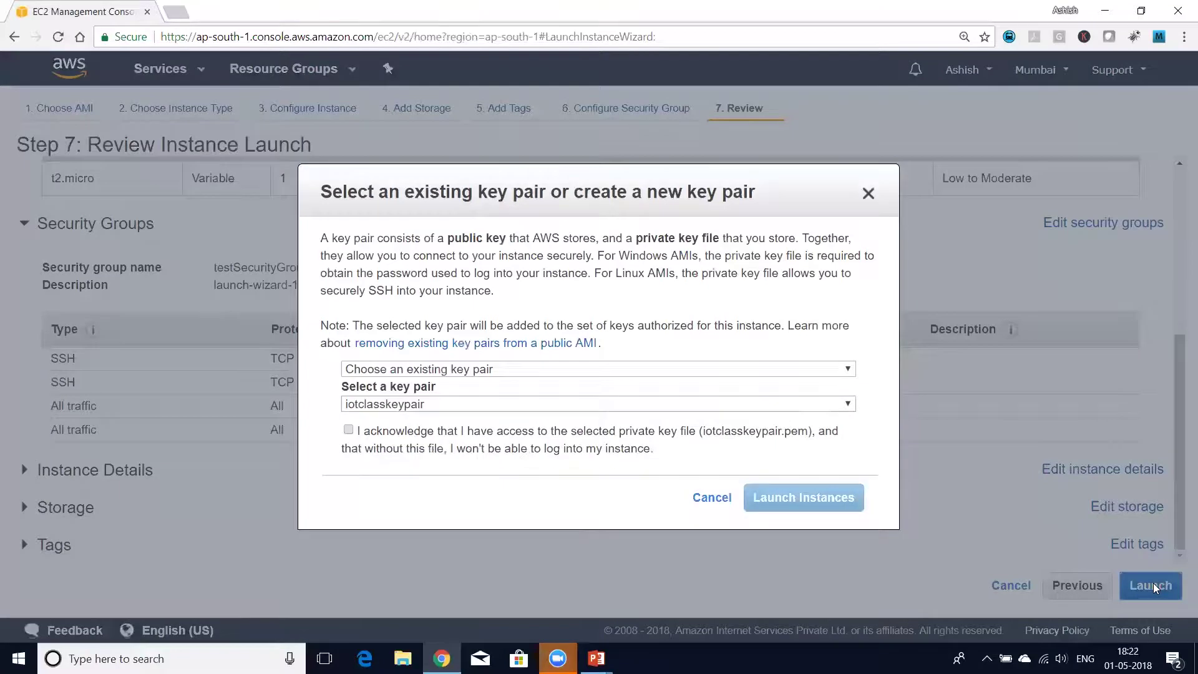
Create a new key pair named testserverkeypair and download its private key file.
left_click(480, 372)
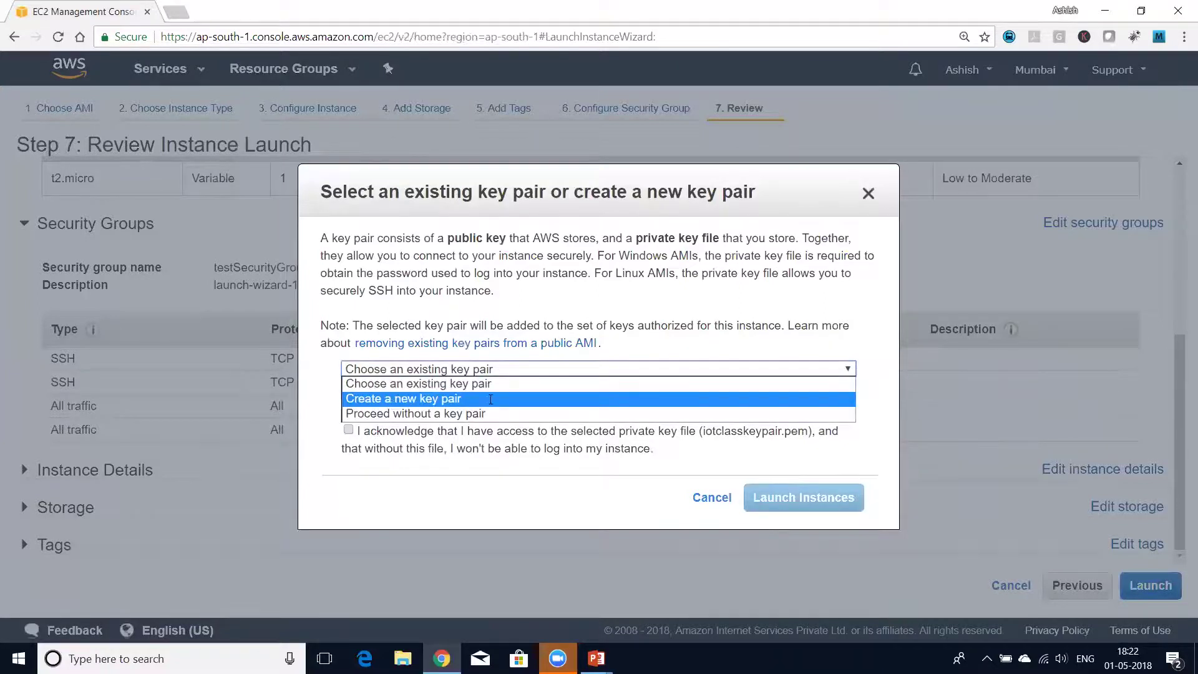
left_click(489, 398)
left_click(480, 404)
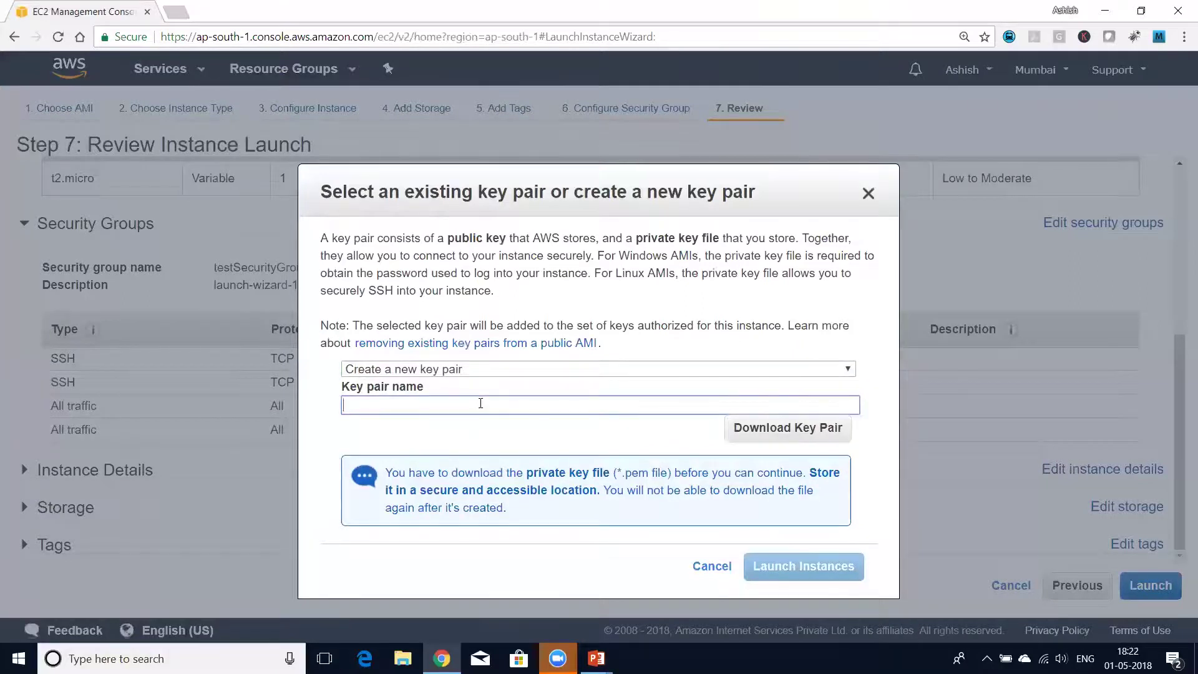
type("testserverkeypair")
left_click(784, 429)
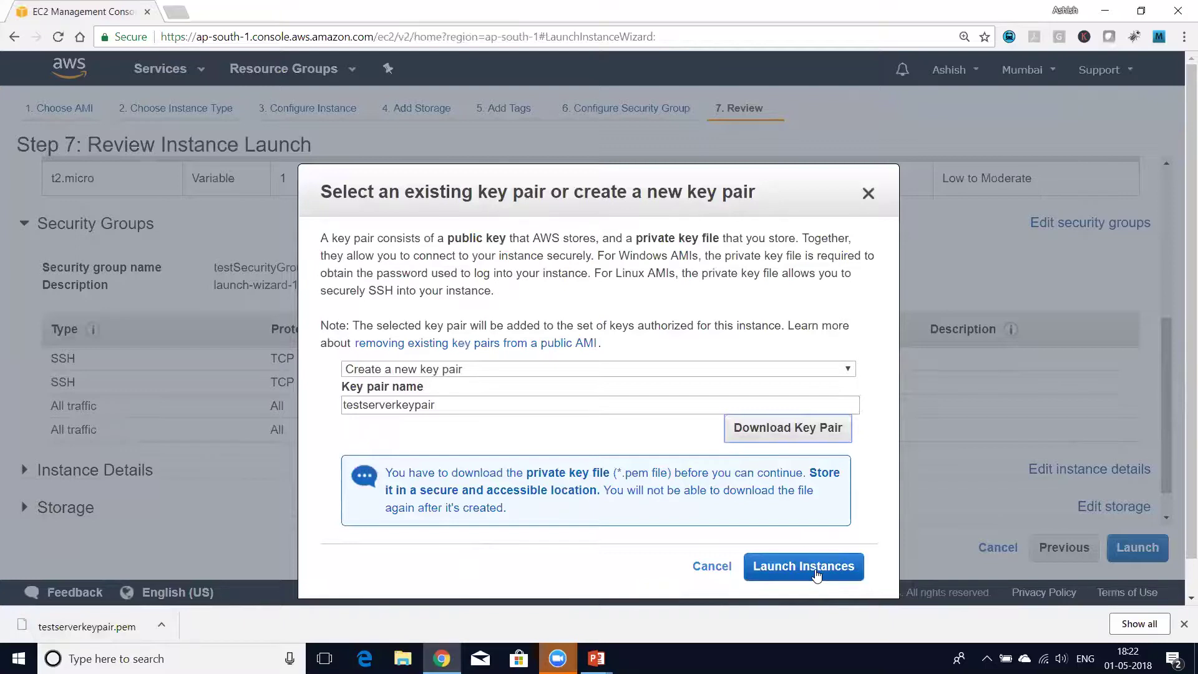
Launch the instance with the new key pair and open the list of instances.
left_click(774, 573)
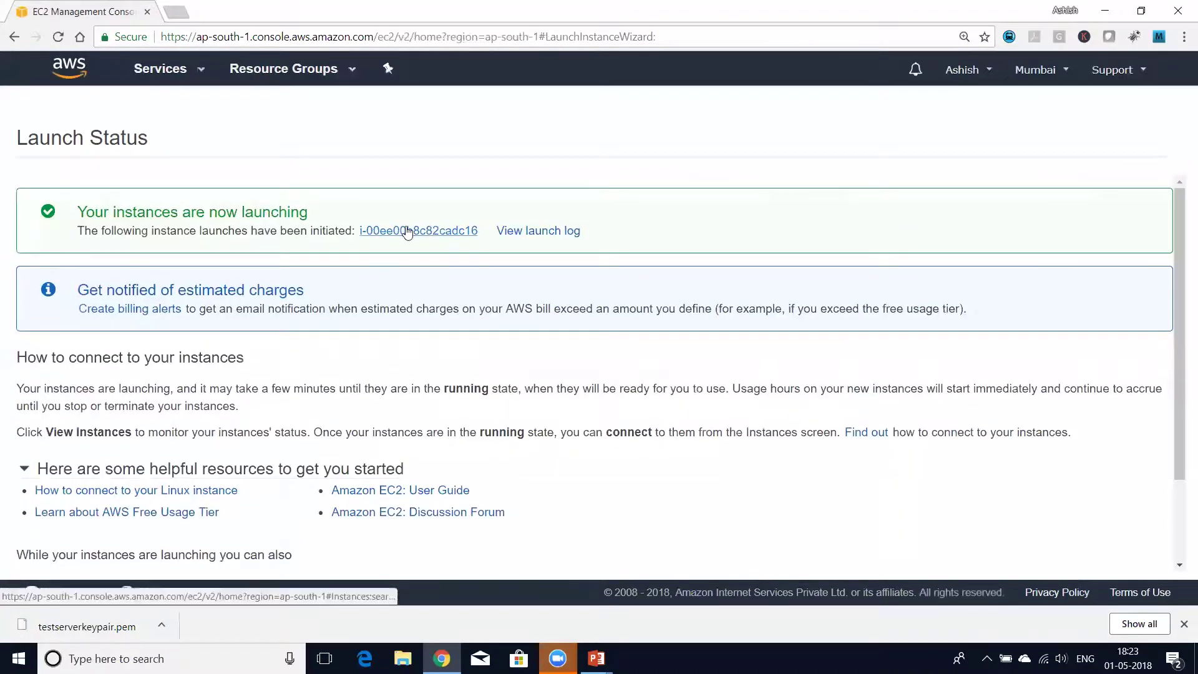
scroll(1132, 411, "down", 2)
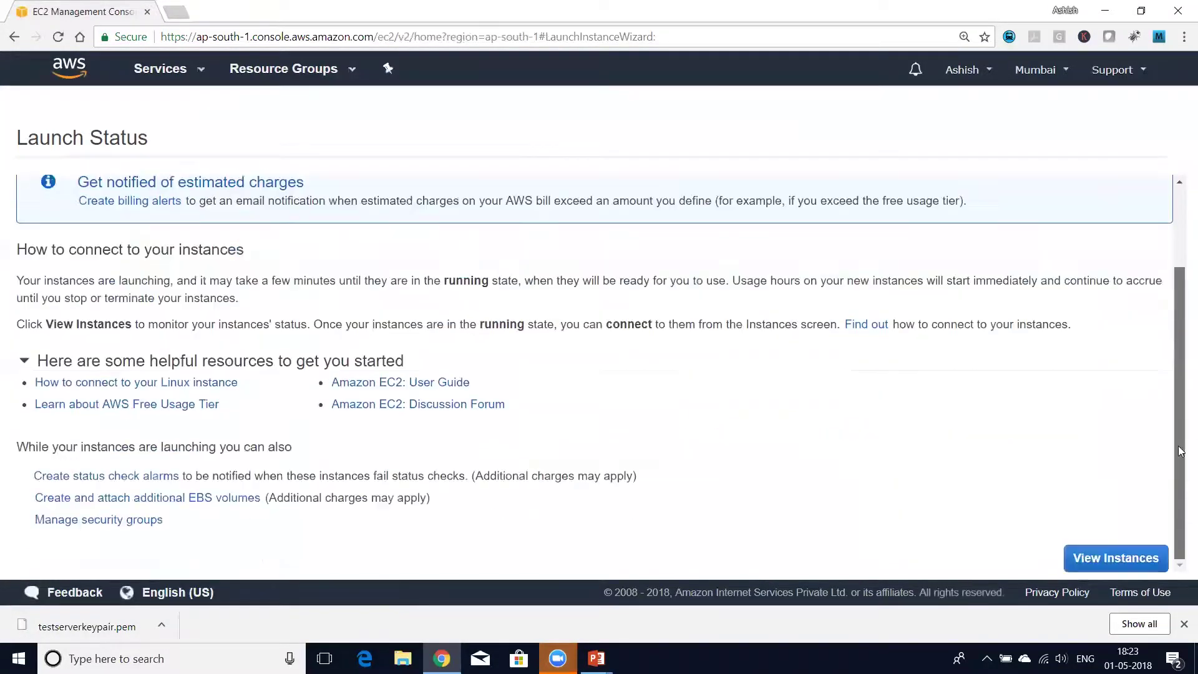
left_click(1119, 562)
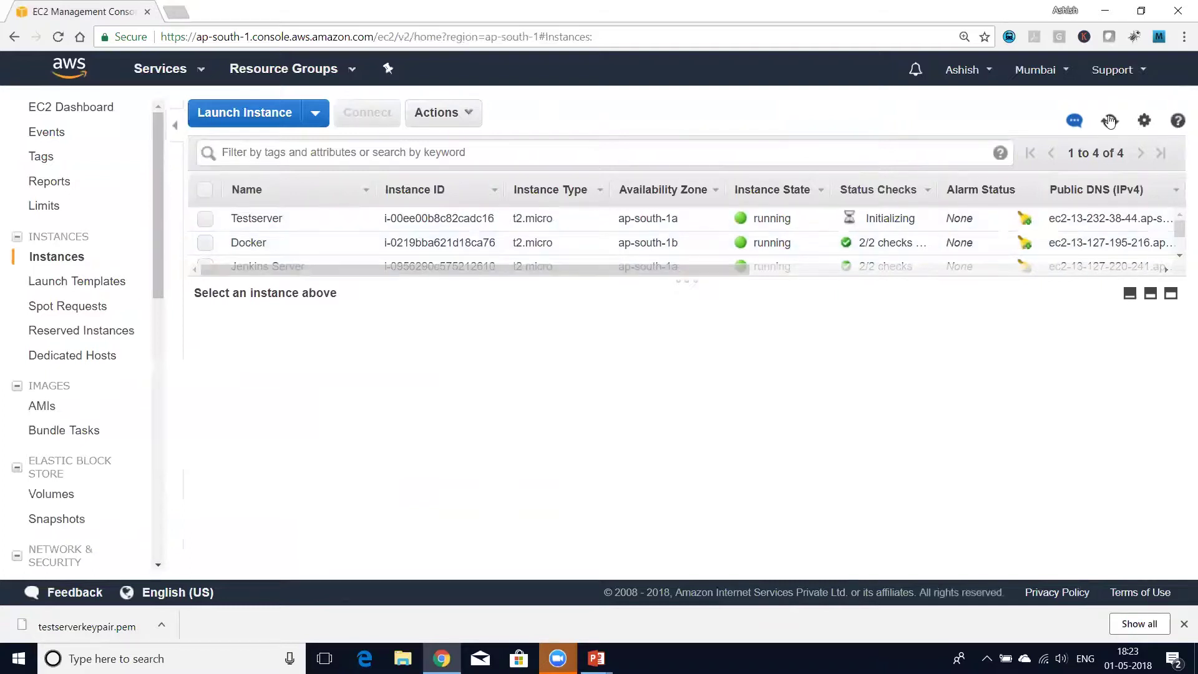
Select the Testserver instance and examine its description, status checks, monitoring and tags, returning to the description.
left_click(214, 220)
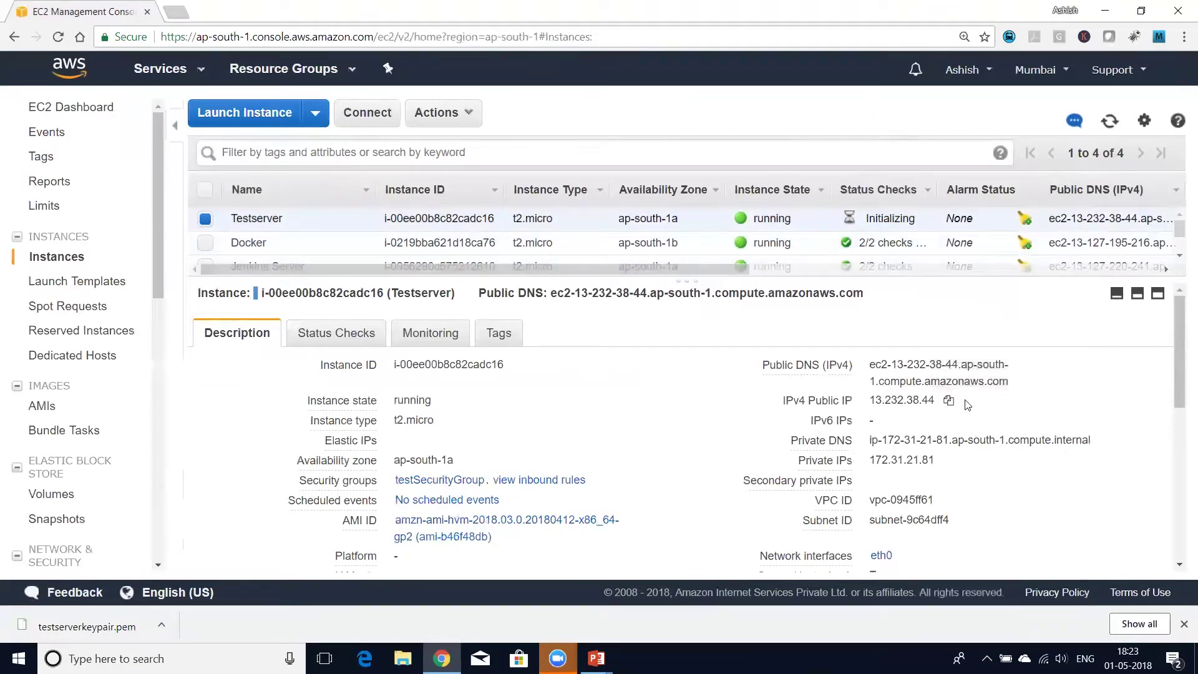
scroll(973, 409, "down", 5)
scroll(1060, 361, "up", 5)
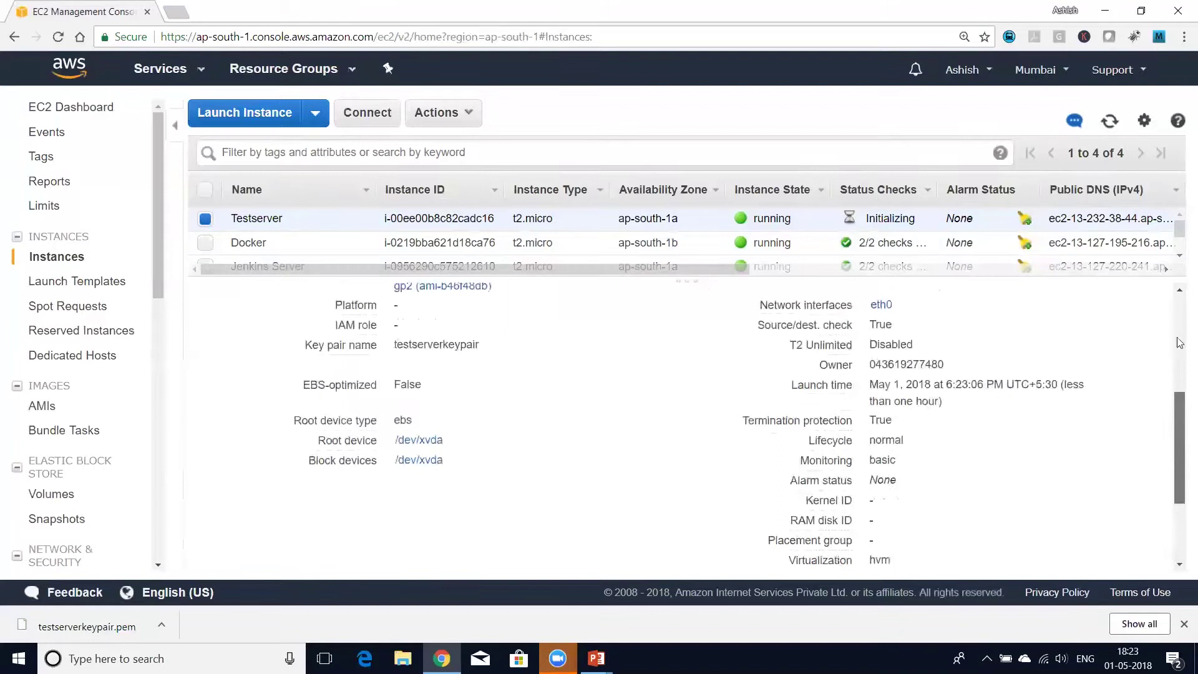
left_click(337, 339)
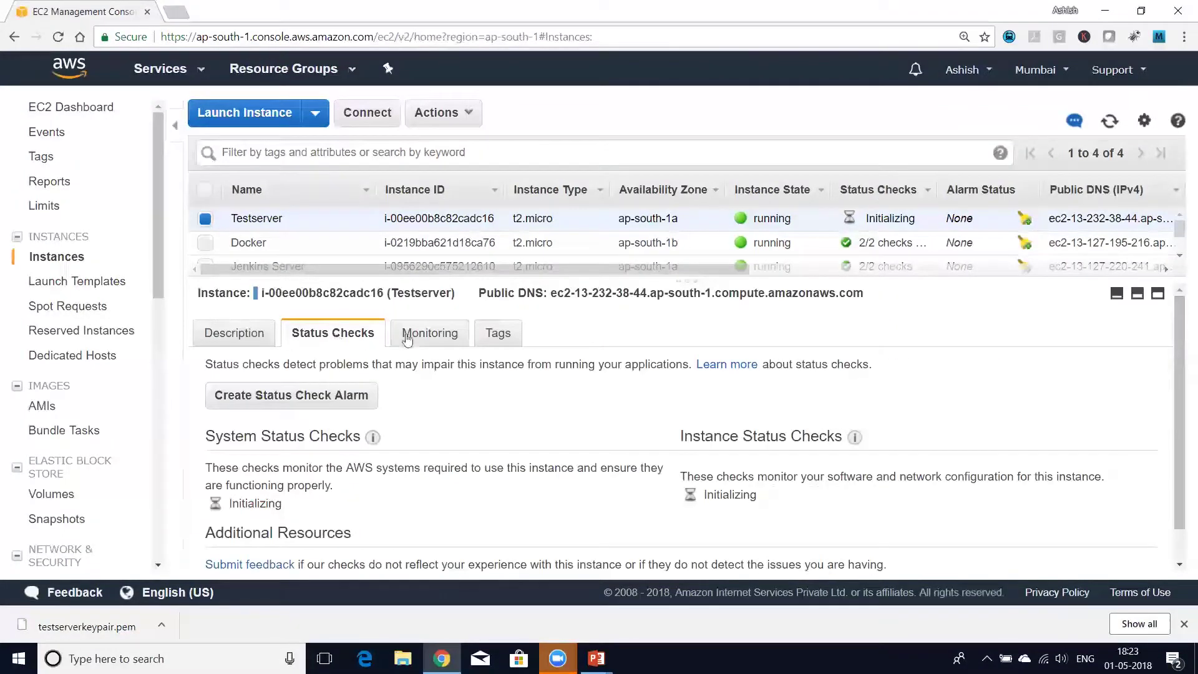
left_click(436, 339)
left_click(497, 337)
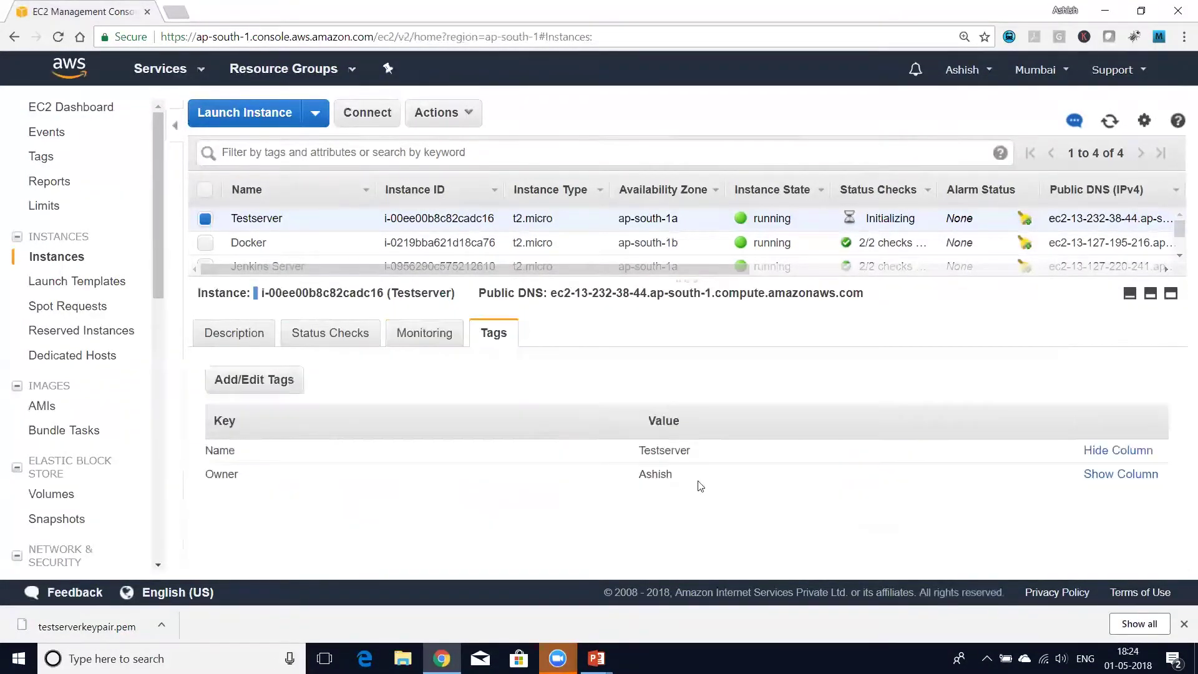
left_click(248, 341)
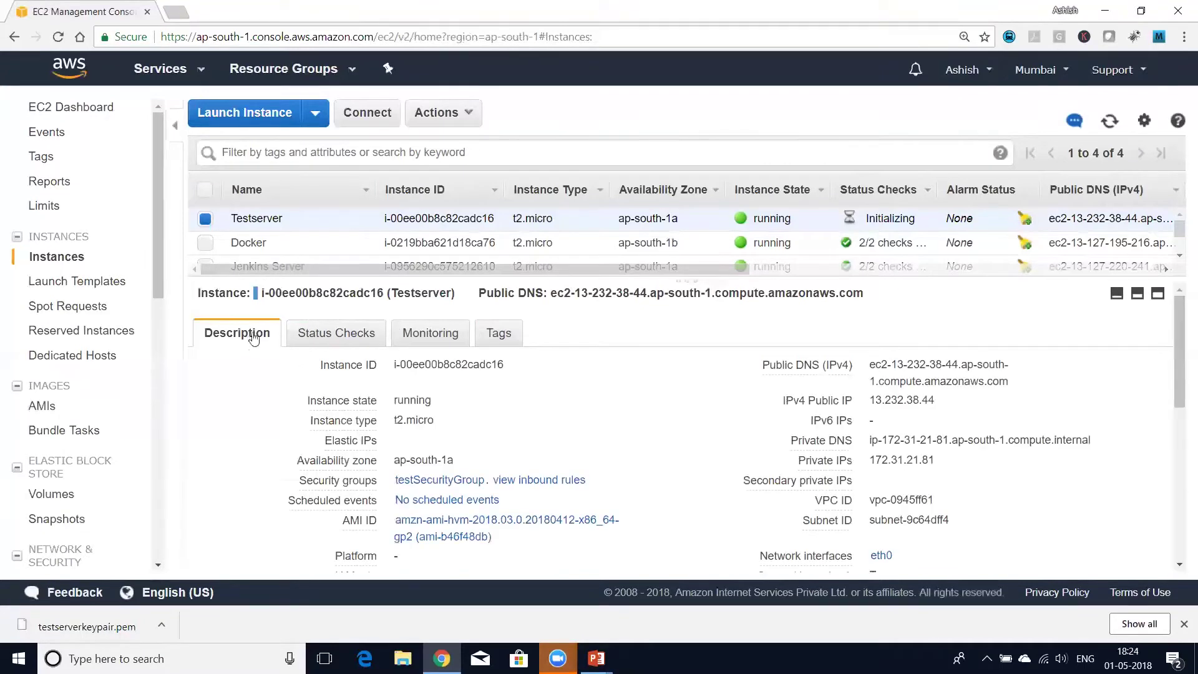